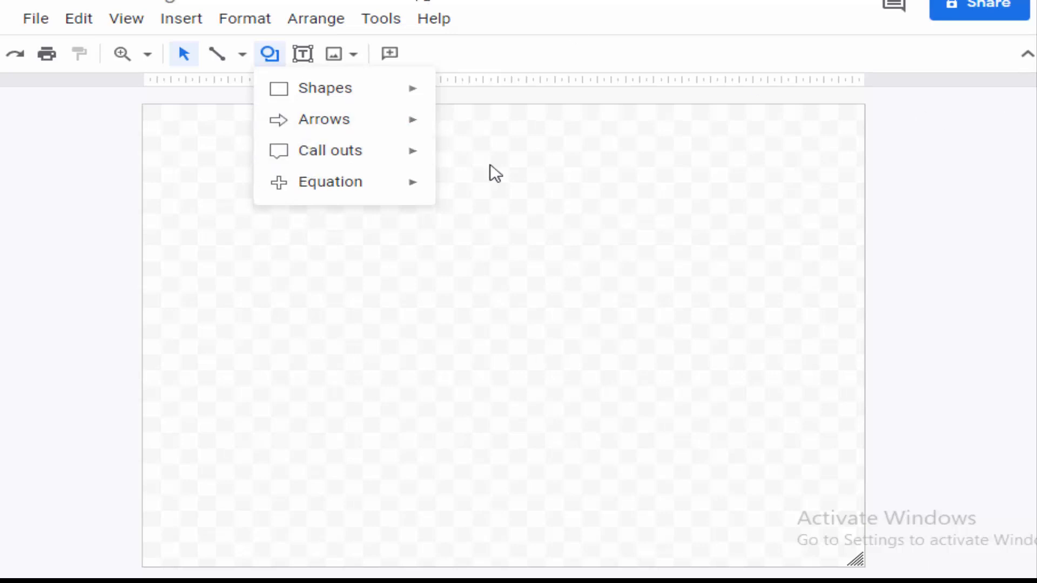
Step: Draw a large heart shape left of the canvas centre and fill it with solid white
mouse_move(398, 97)
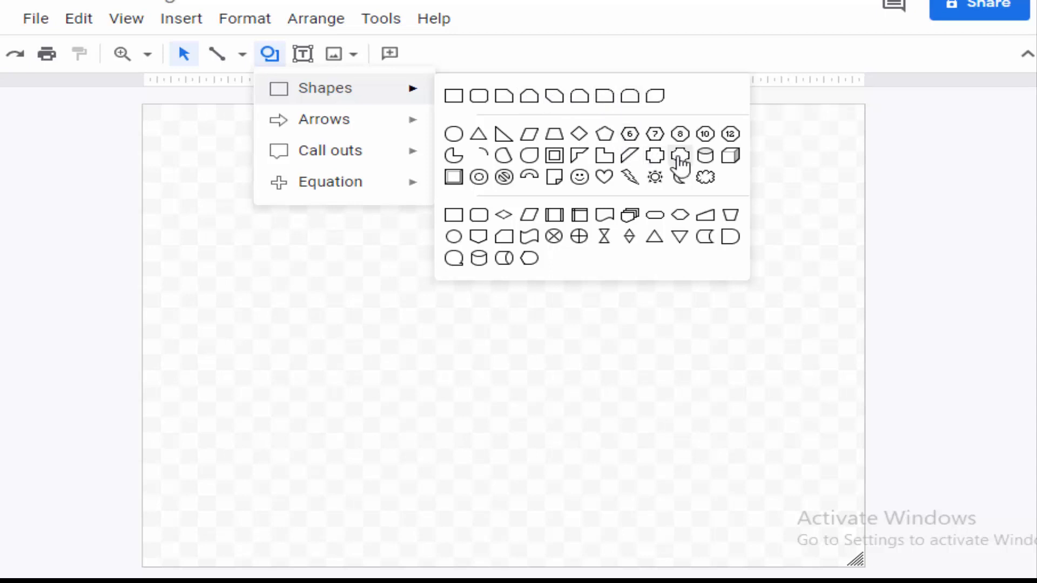
click(605, 178)
drag(260, 178, 527, 444)
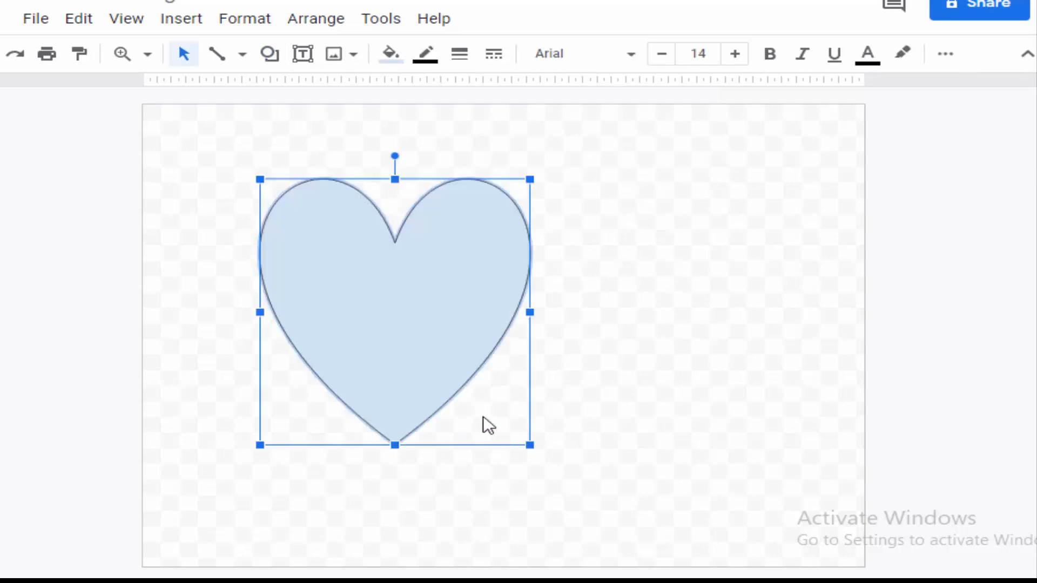
click(390, 54)
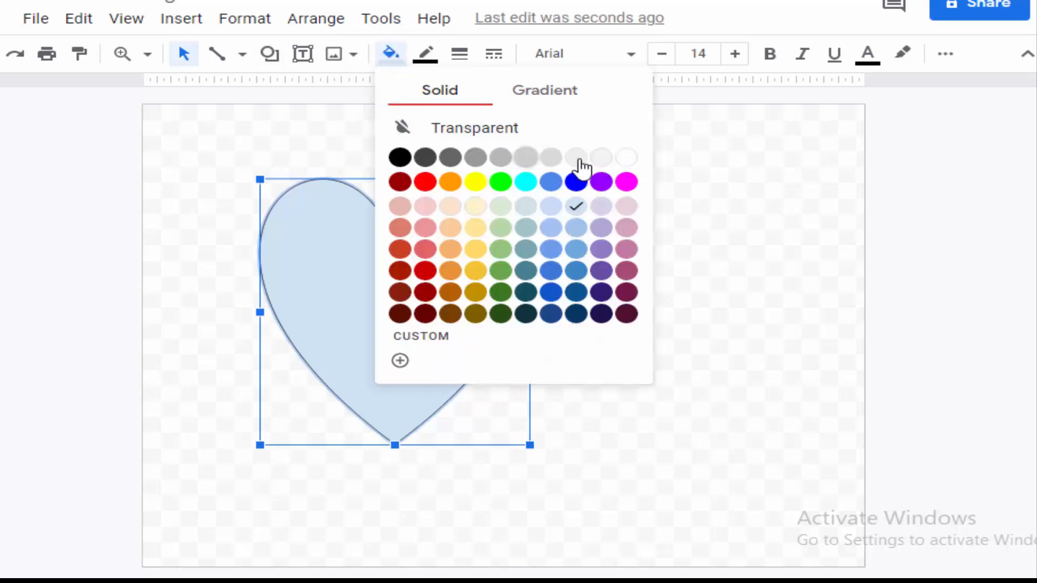
click(626, 158)
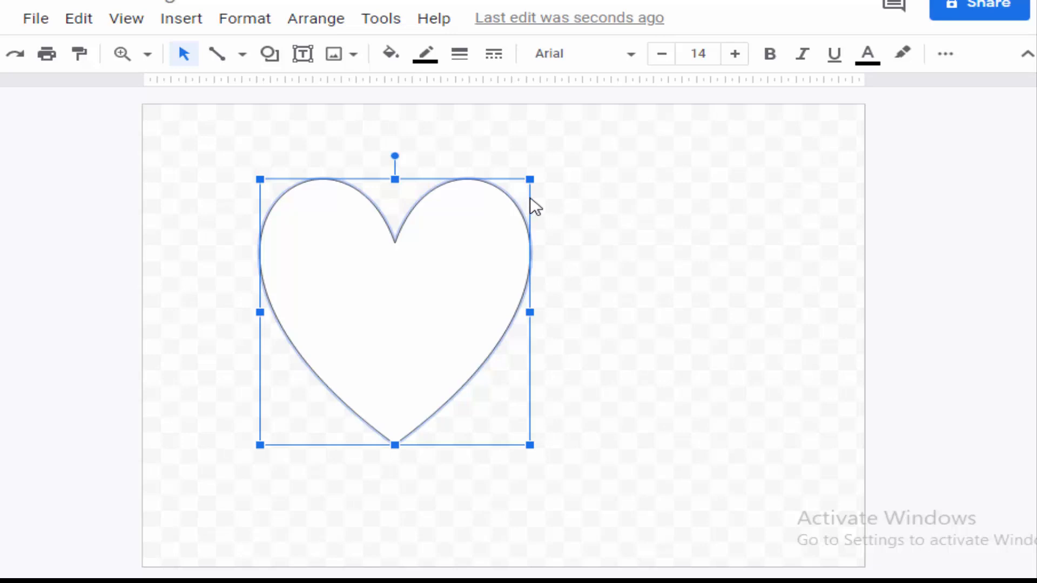
Step: Duplicate the white heart and nudge the copy until it lies exactly over the original
click(589, 246)
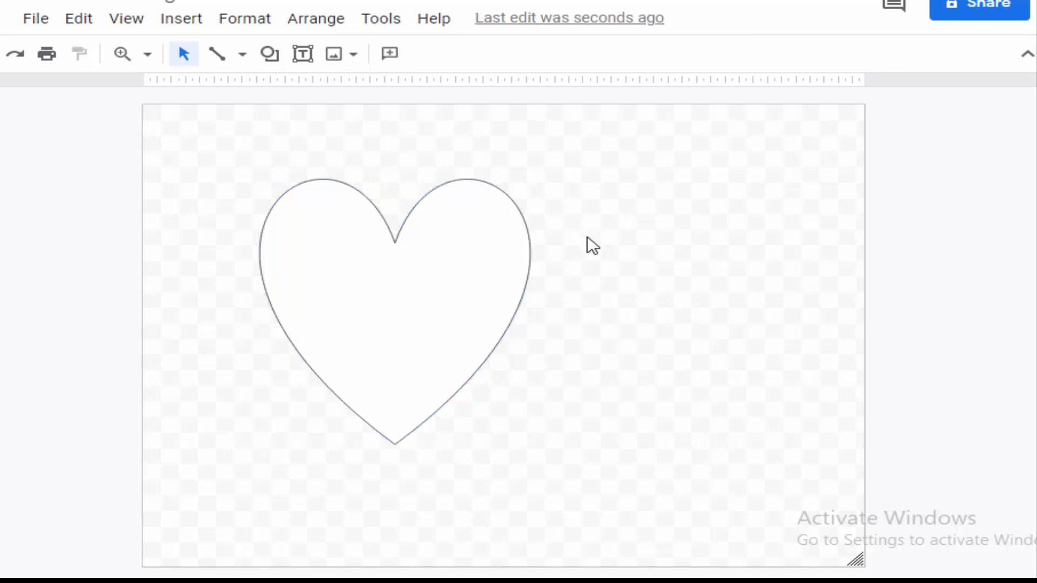
key(ctrl+v)
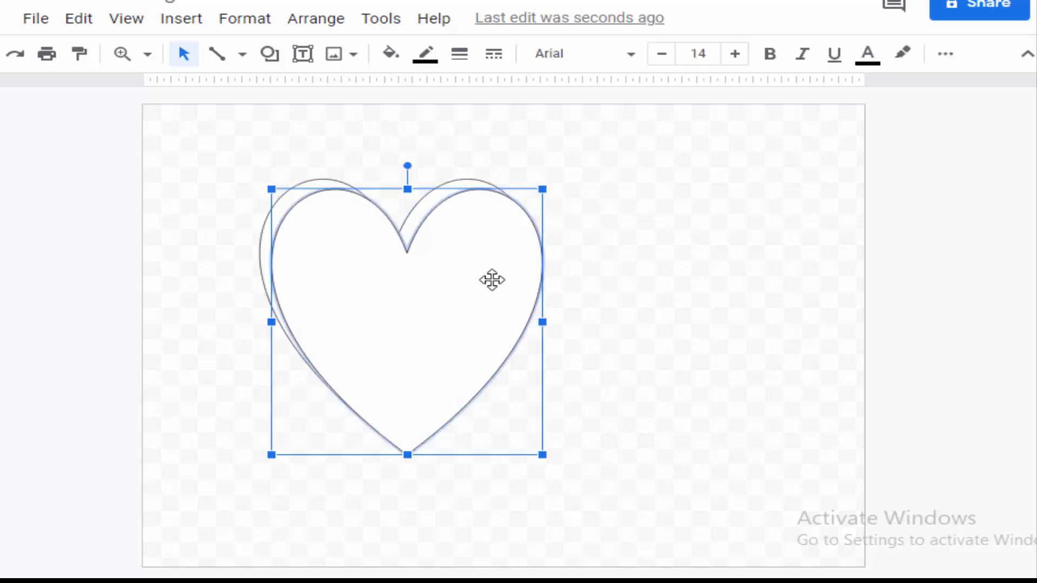
key(Left)
key(Left)
key(Left)
key(Left)
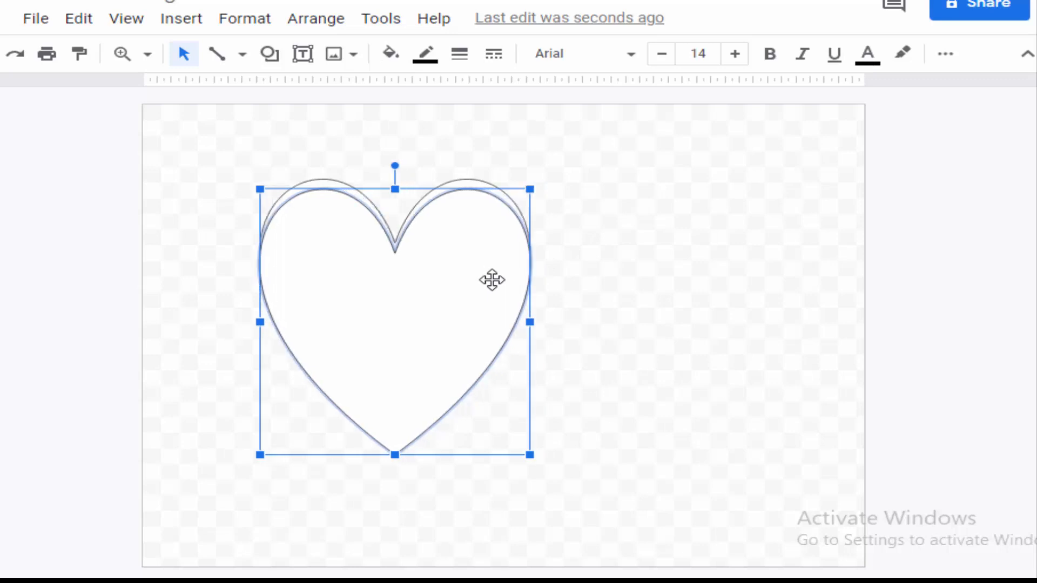
key(Left)
key(Left)
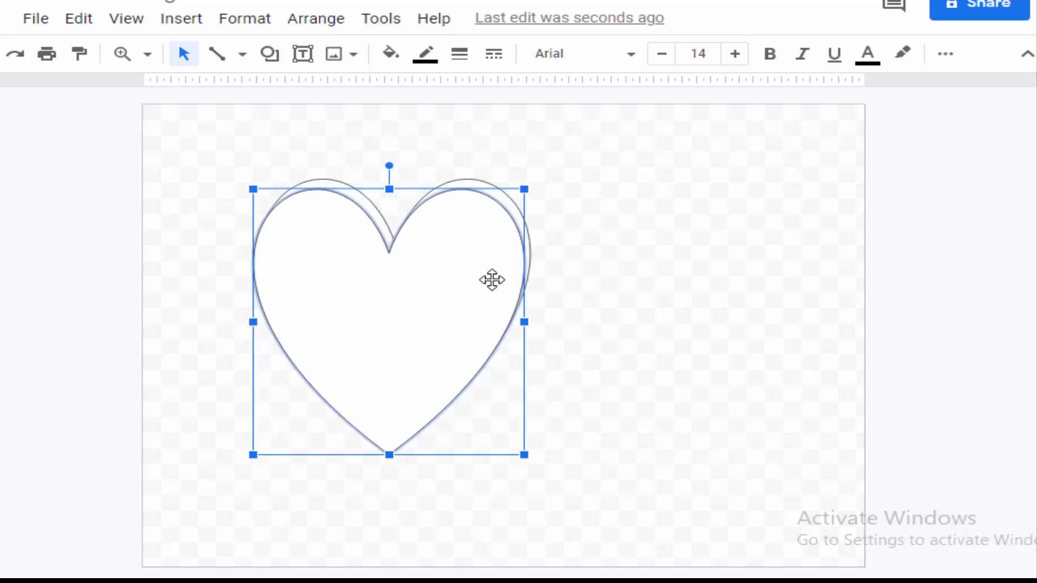
key(Right)
key(Right)
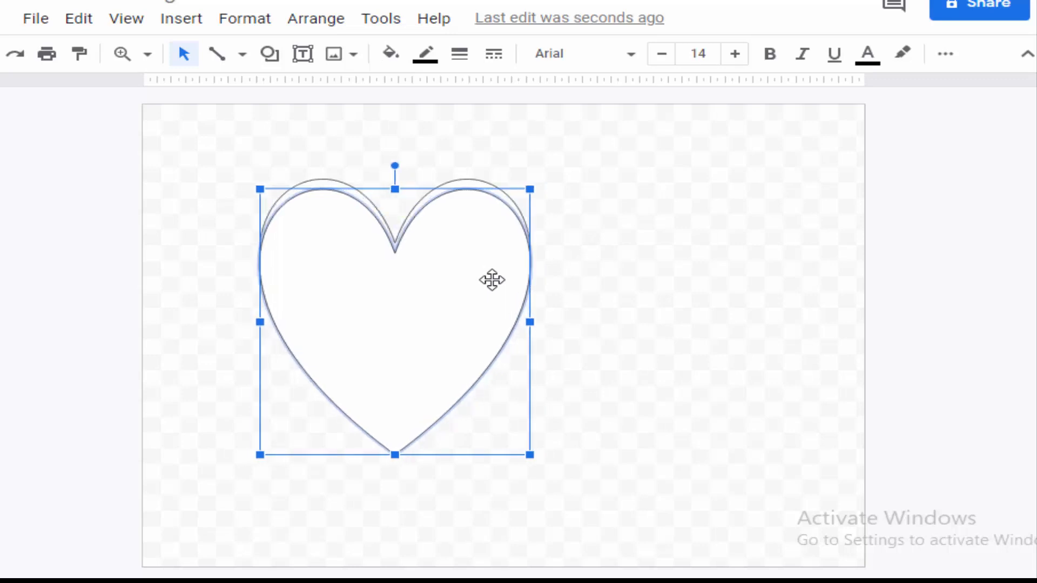
key(Up)
key(Up)
key(Up)
key(Up)
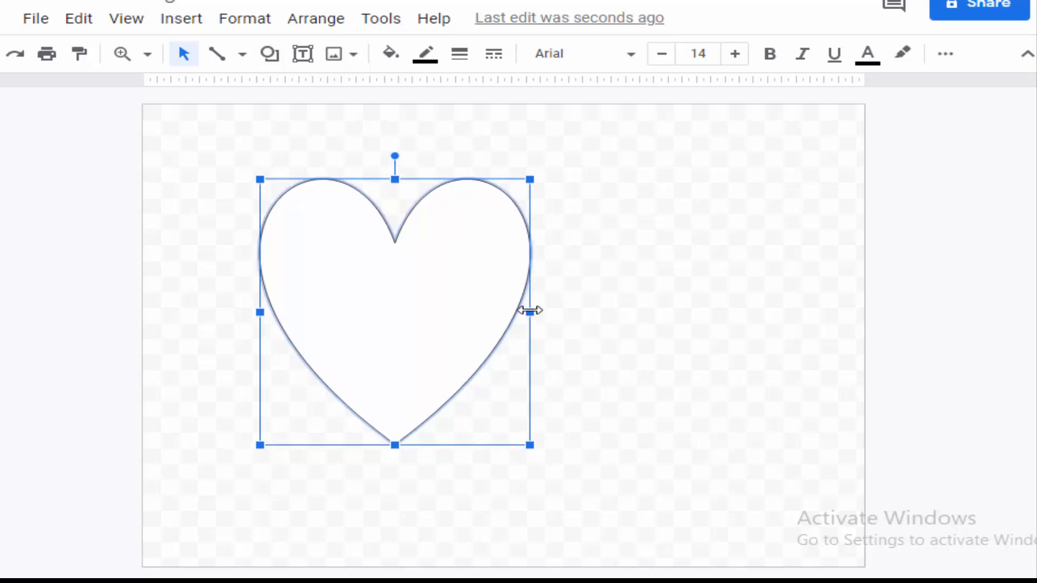
Step: Narrow the second heart slightly from both sides, keeping its full height and its point centred in the outer heart
mouse_move(530, 310)
mouse_down()
mouse_move(500, 308)
mouse_move(528, 311)
mouse_up()
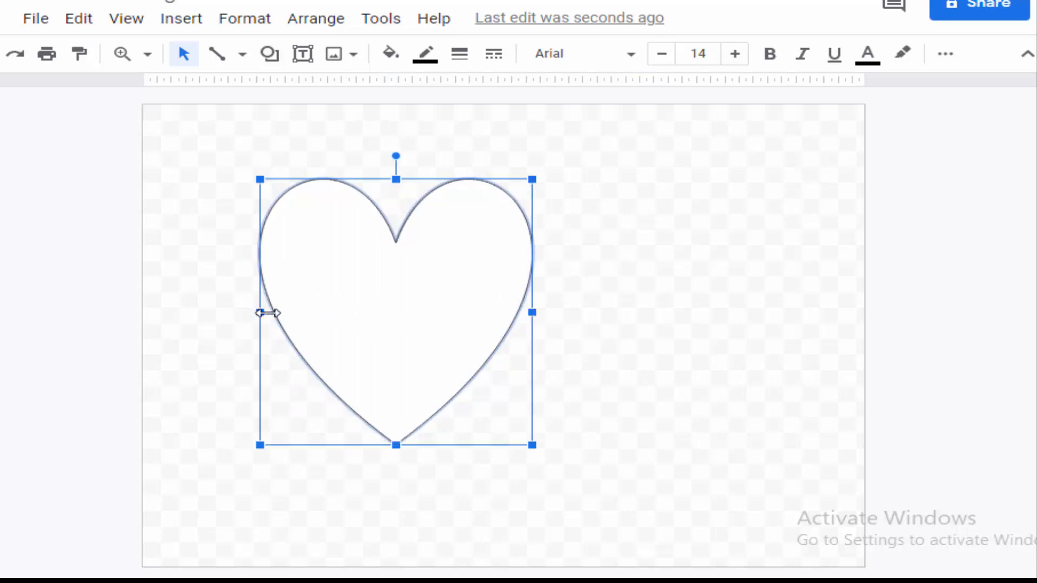
drag(268, 312, 274, 314)
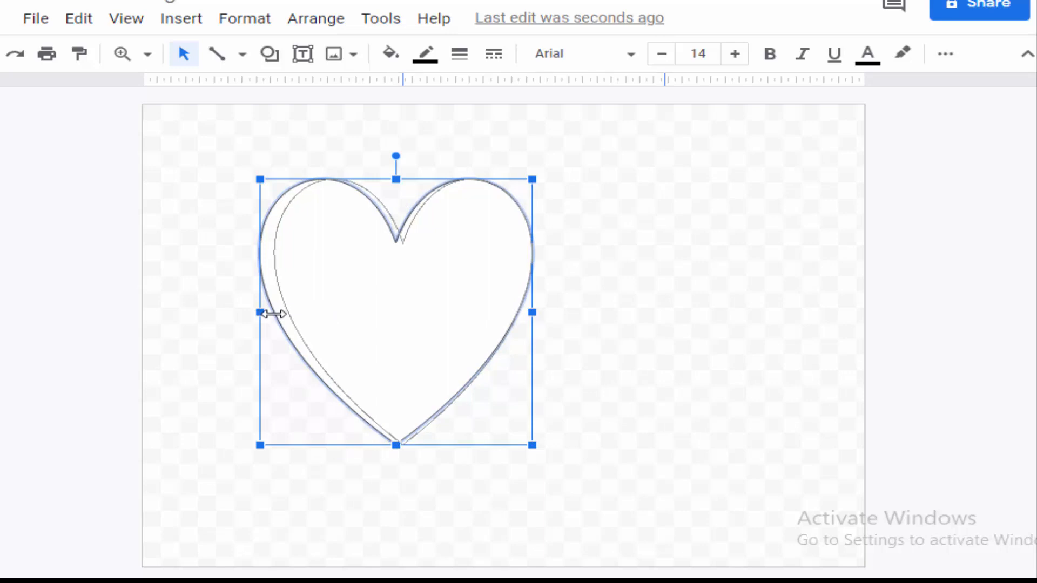
drag(272, 314, 274, 313)
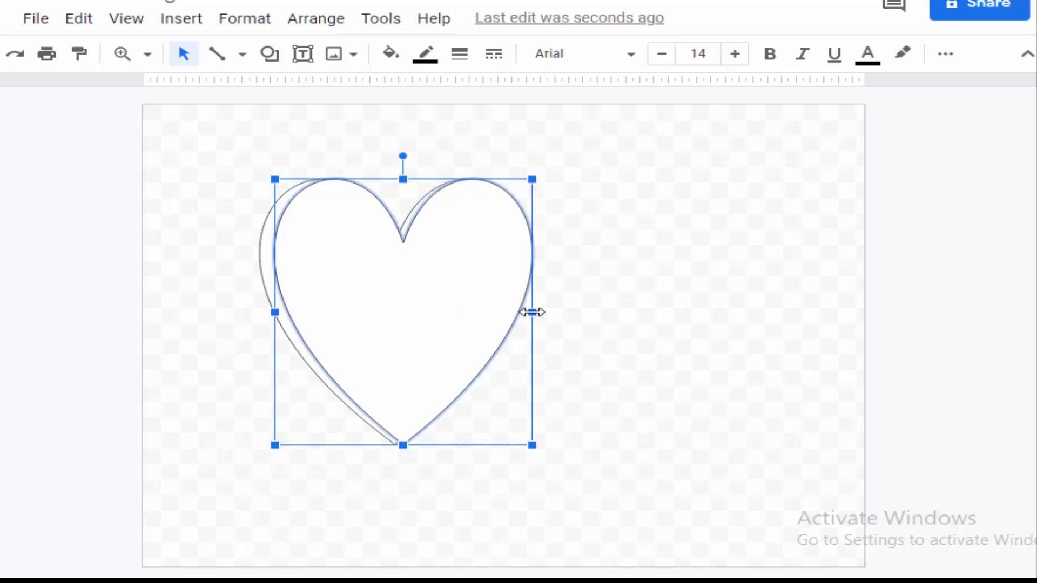
drag(531, 313, 519, 312)
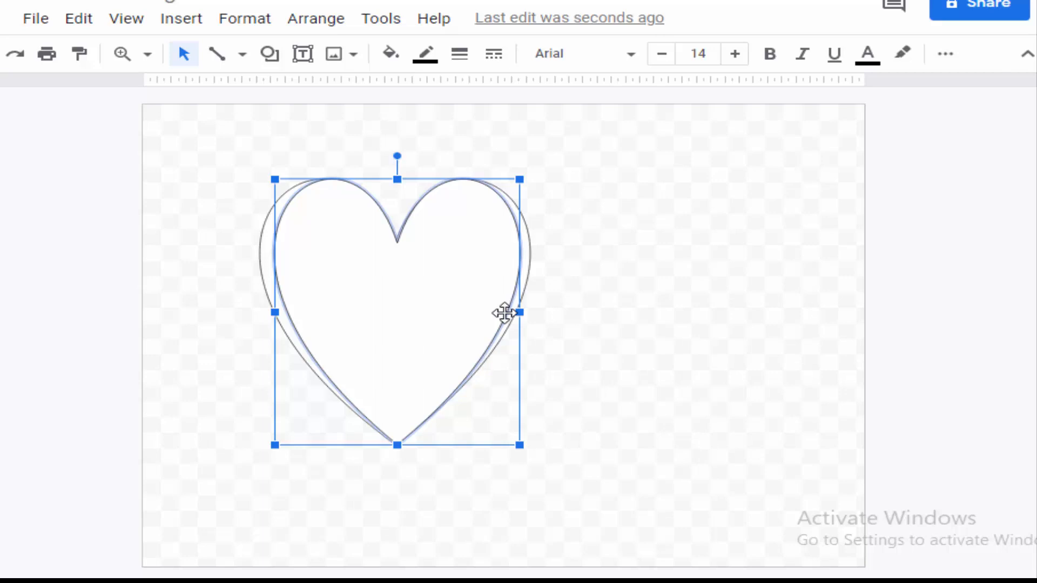
click(649, 302)
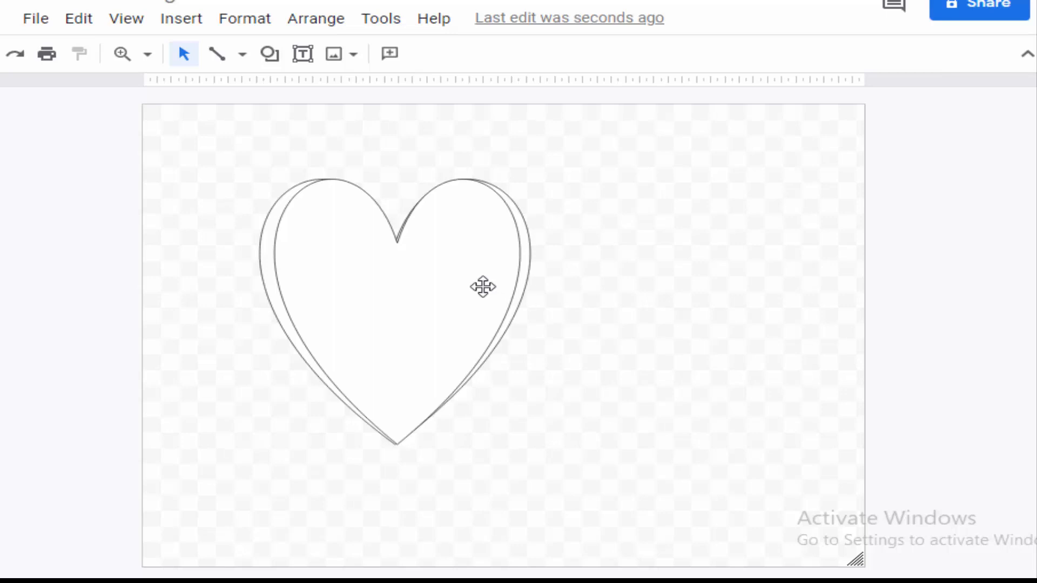
Step: Duplicate the narrowed second heart and nudge the copy into exact alignment over it
click(469, 282)
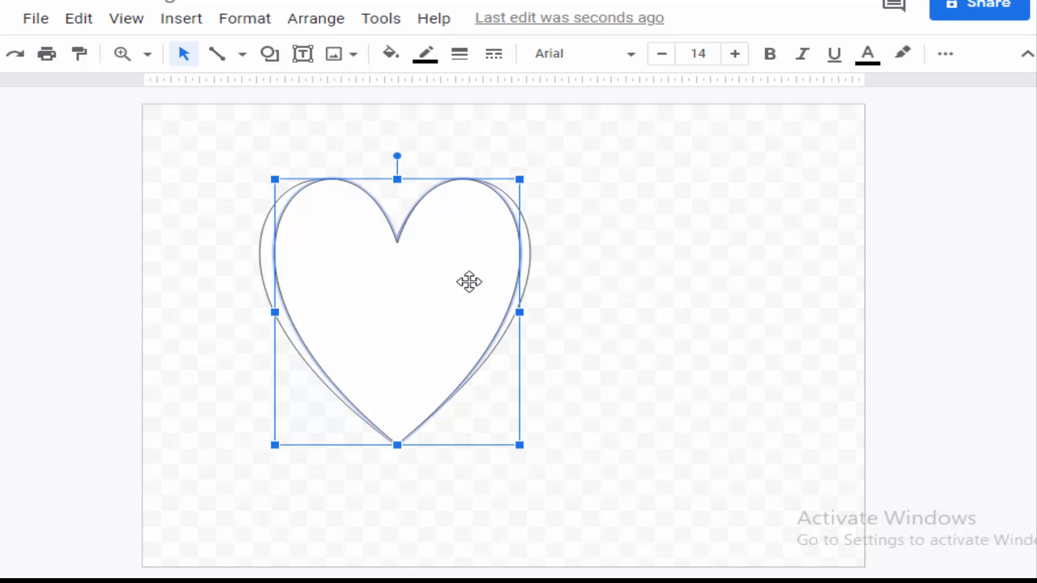
click(643, 274)
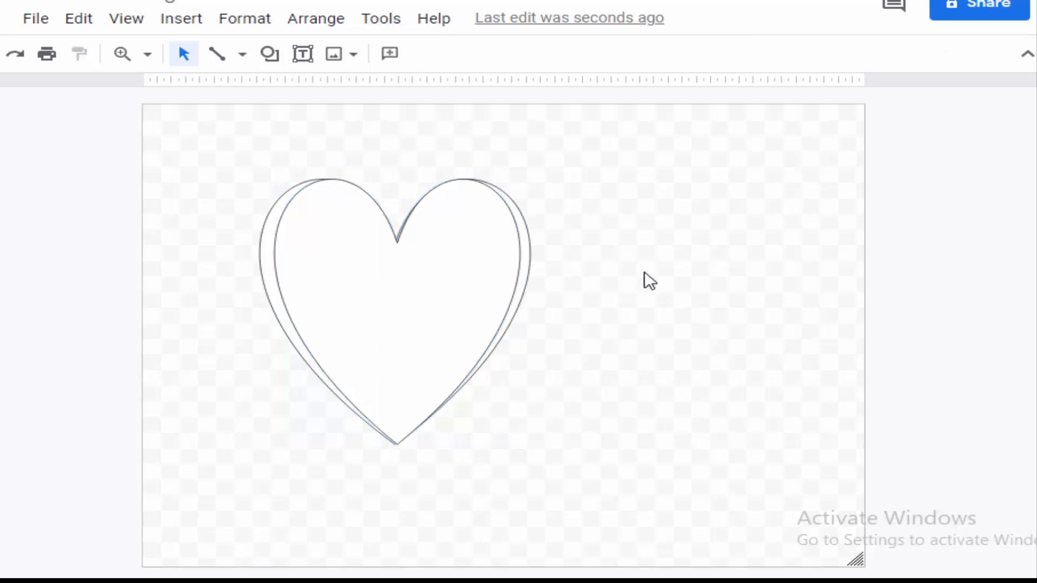
key(ctrl+v)
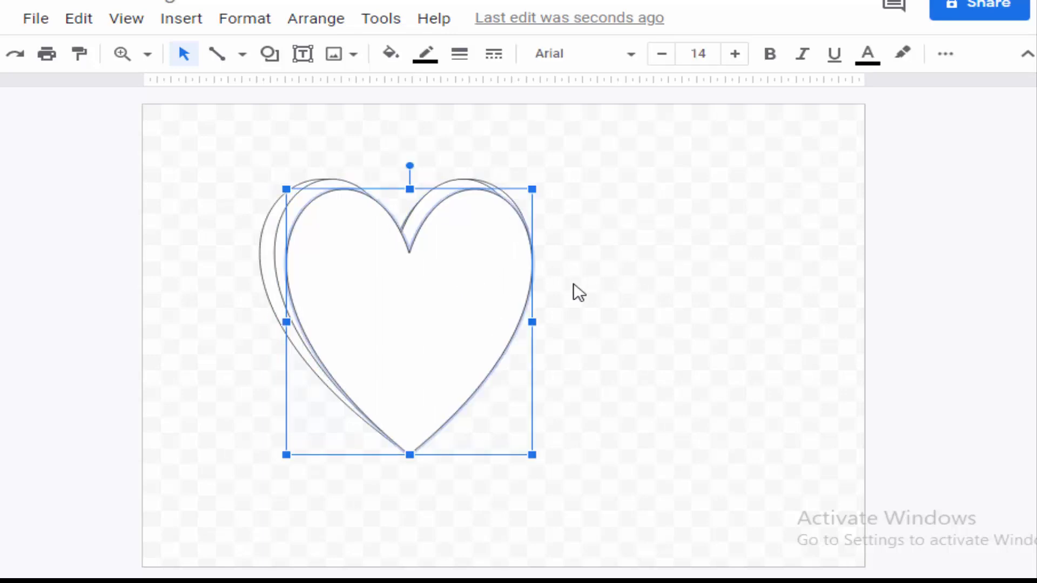
key(Left)
key(Left)
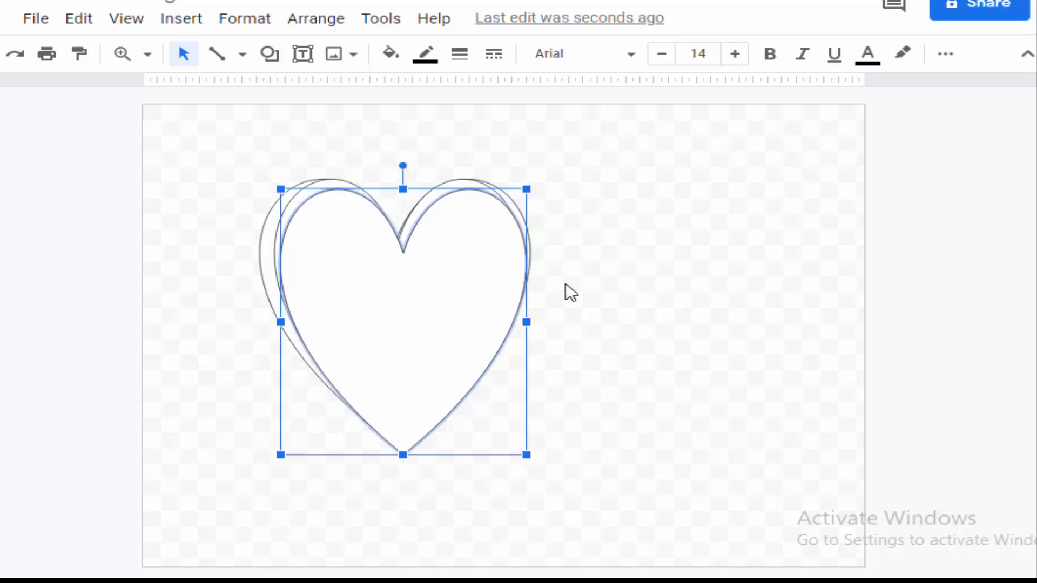
key(Left)
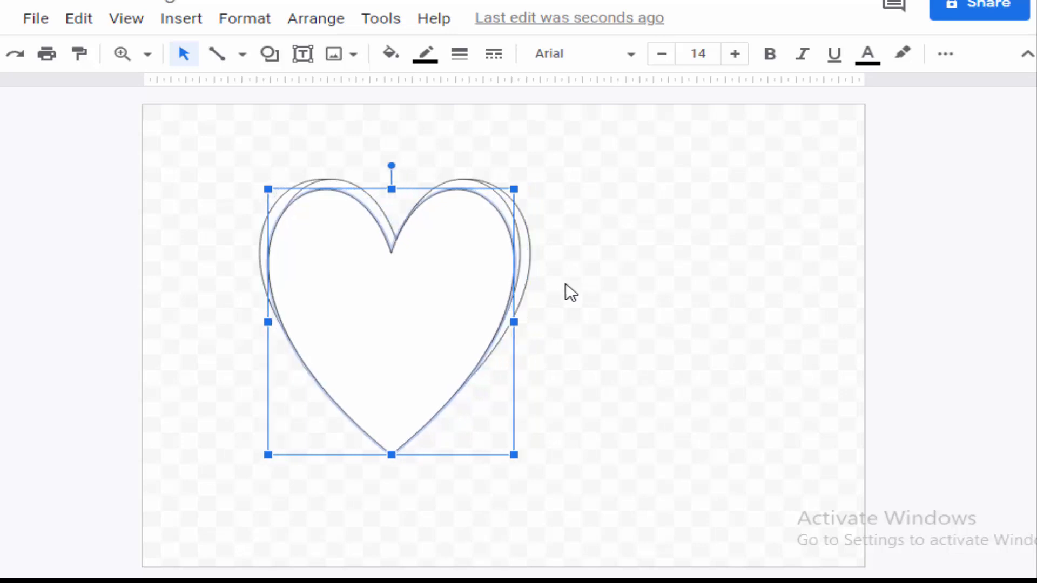
key(Right)
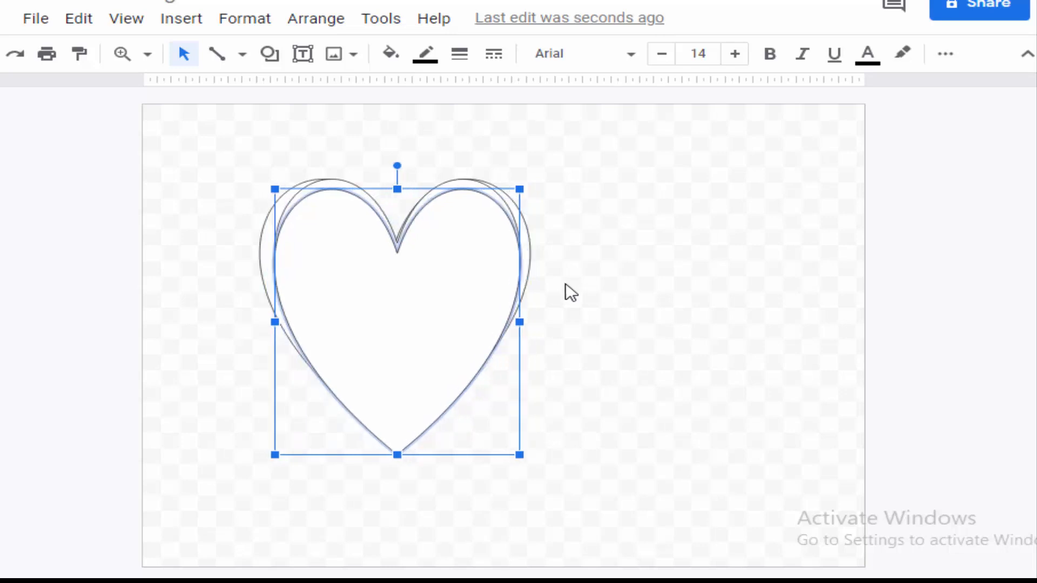
key(Up)
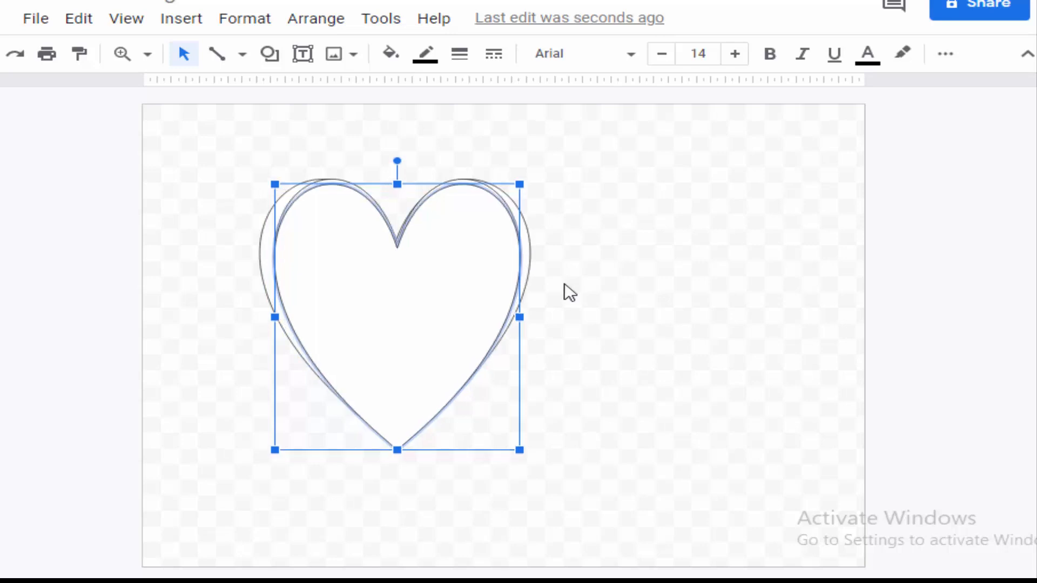
key(Up)
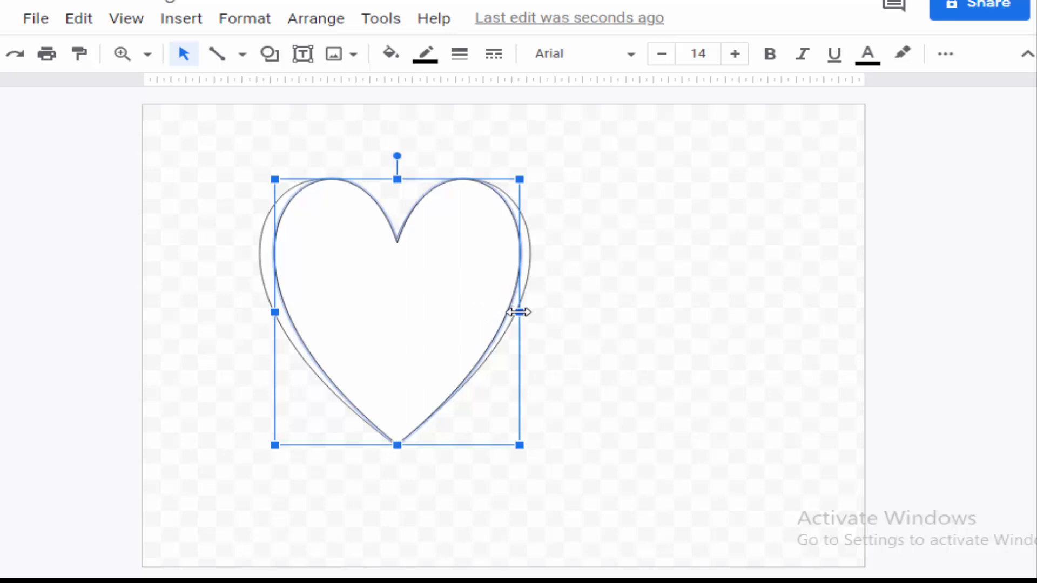
Step: Narrow the third heart evenly from both sides so it sits centred inside the second heart
drag(515, 311, 504, 313)
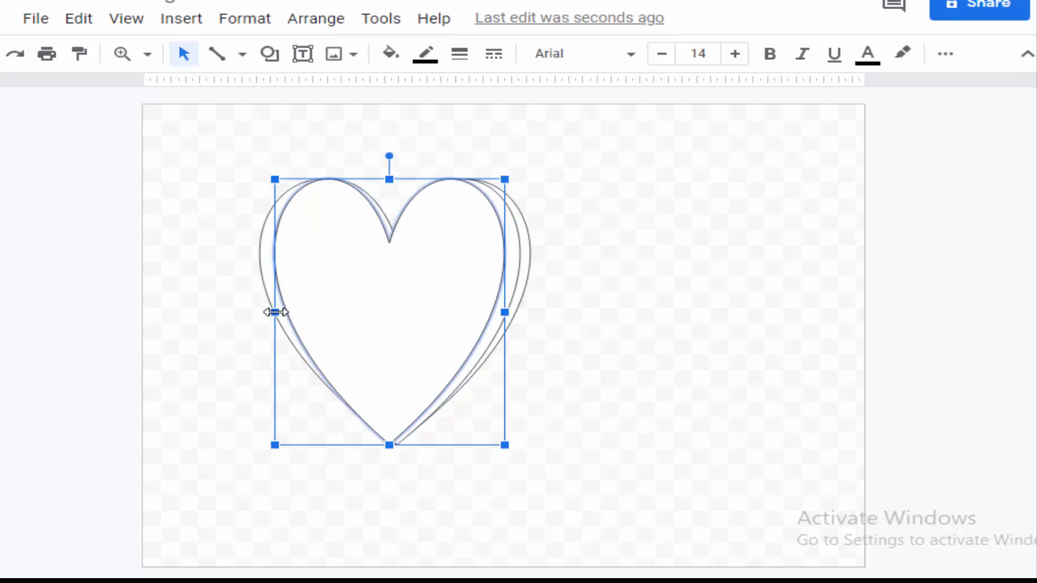
drag(278, 313, 287, 312)
click(634, 304)
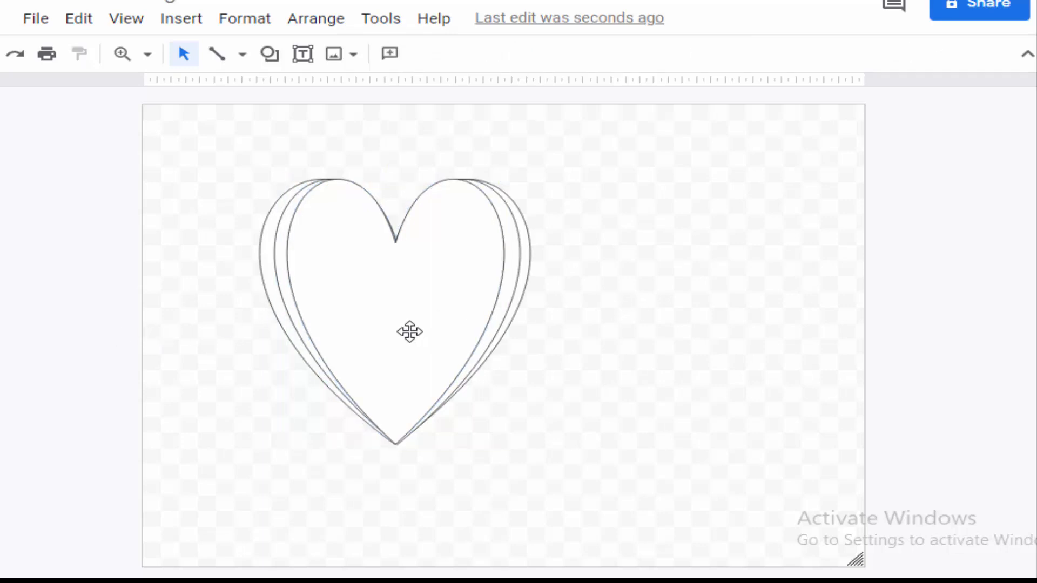
Step: Duplicate the third, innermost heart and nudge the copy into exact alignment over it
click(409, 331)
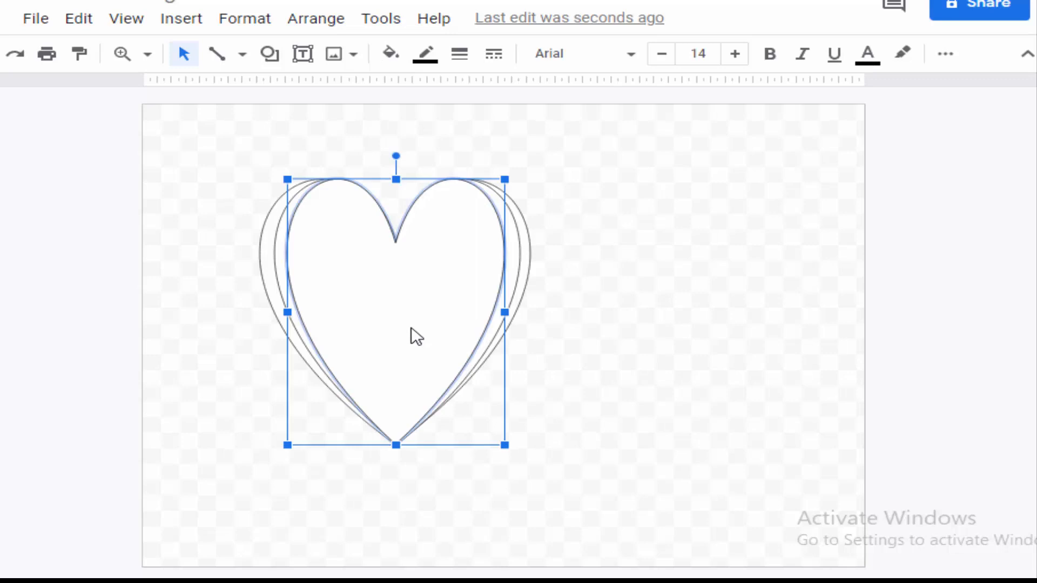
click(629, 331)
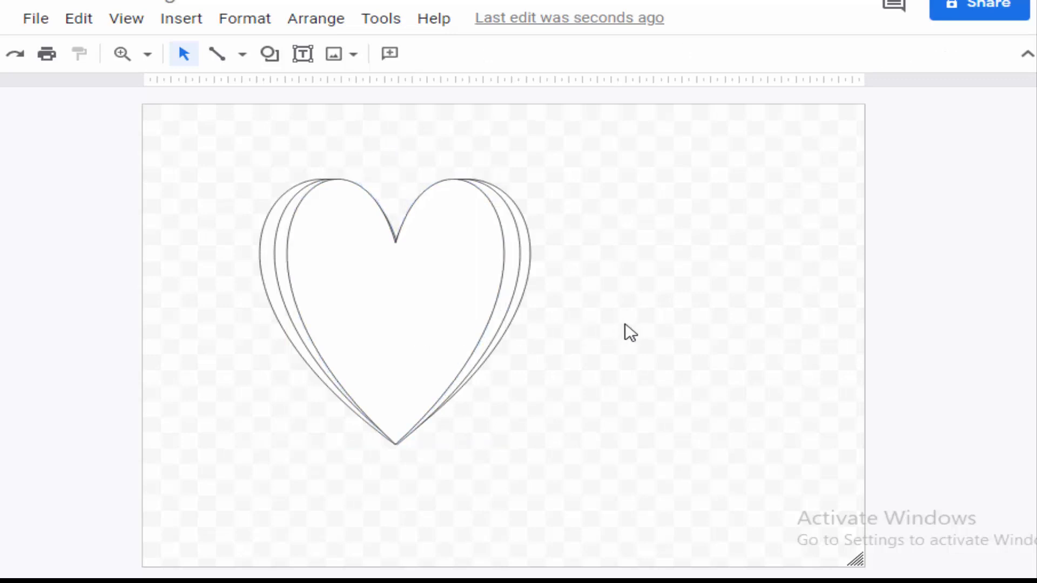
key(ctrl+v)
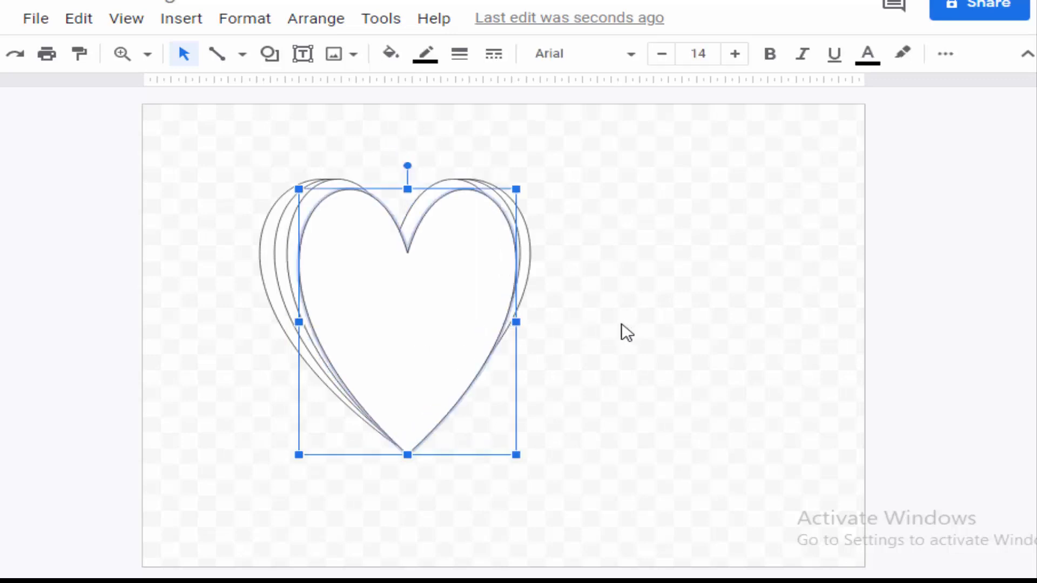
key(Left)
key(Left)
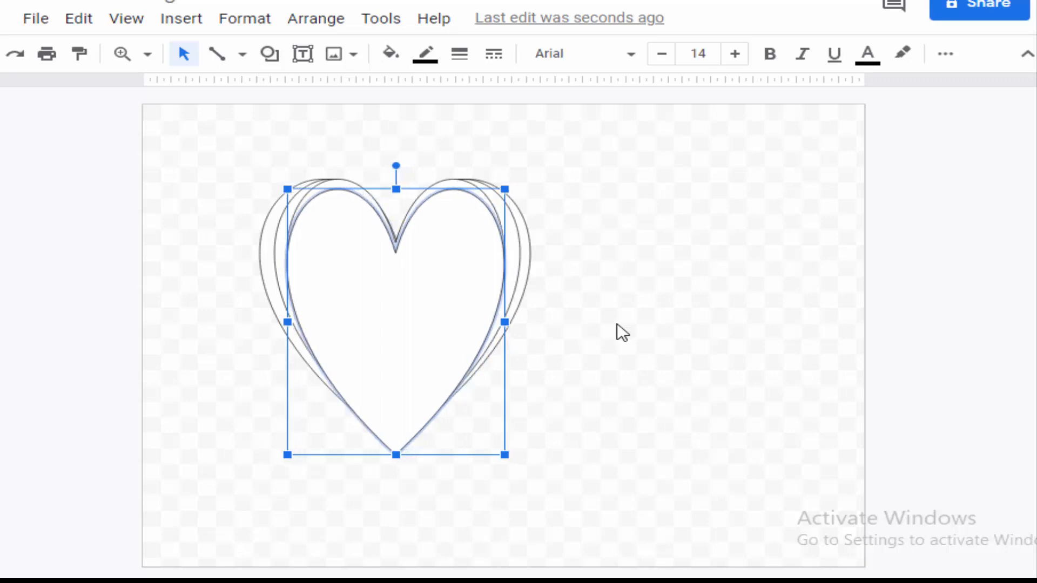
key(Up)
key(Up)
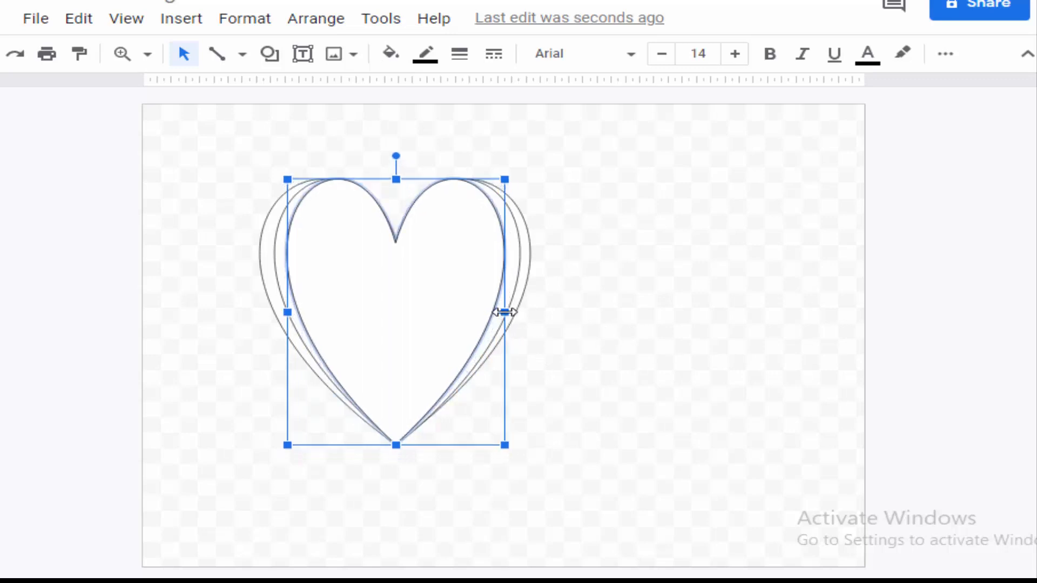
Step: Narrow the fourth heart evenly from both sides so it sits centred inside the third heart
drag(500, 312, 488, 311)
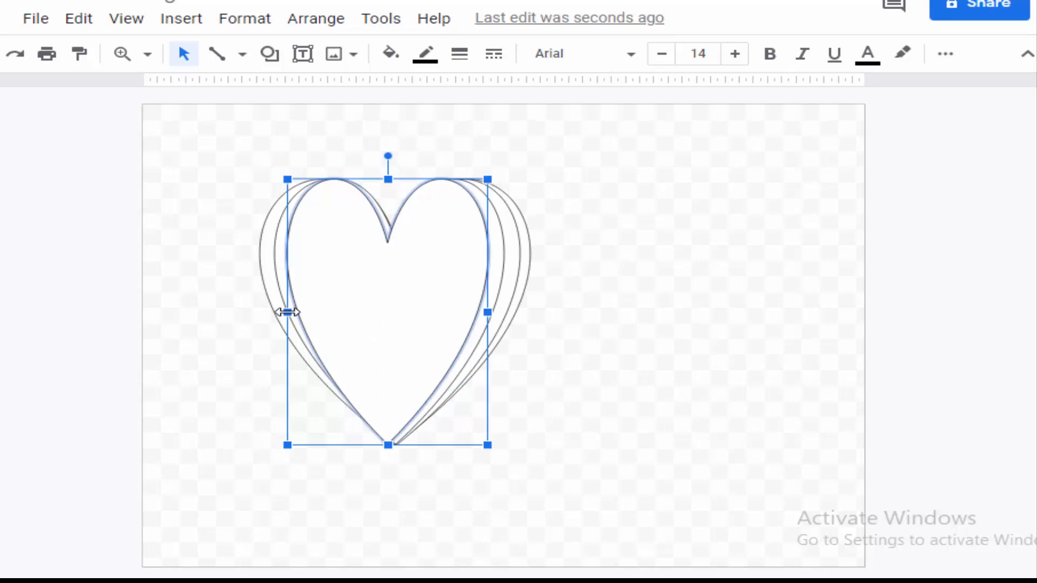
drag(287, 312, 300, 313)
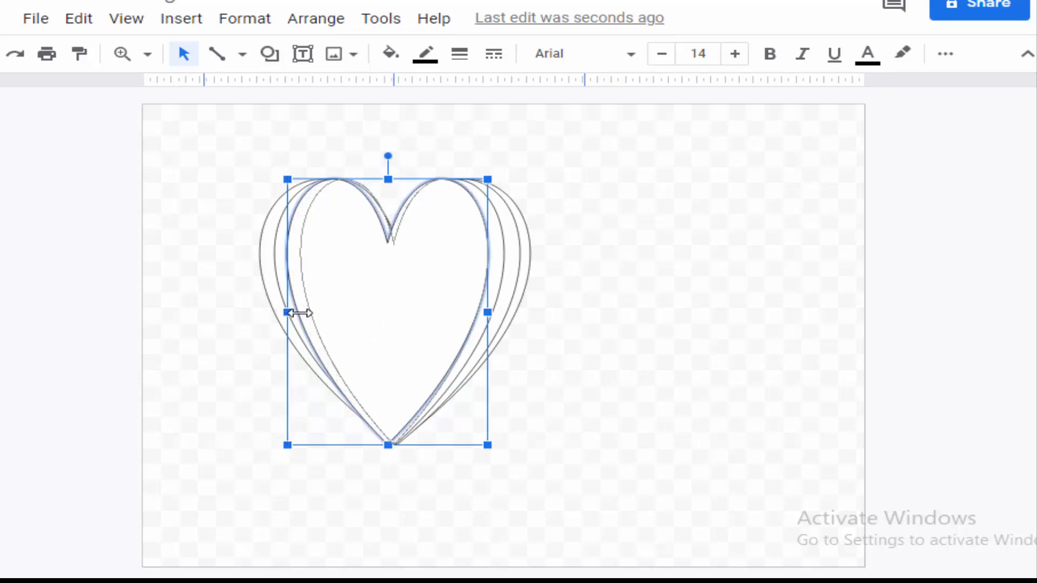
drag(300, 313, 303, 313)
click(636, 335)
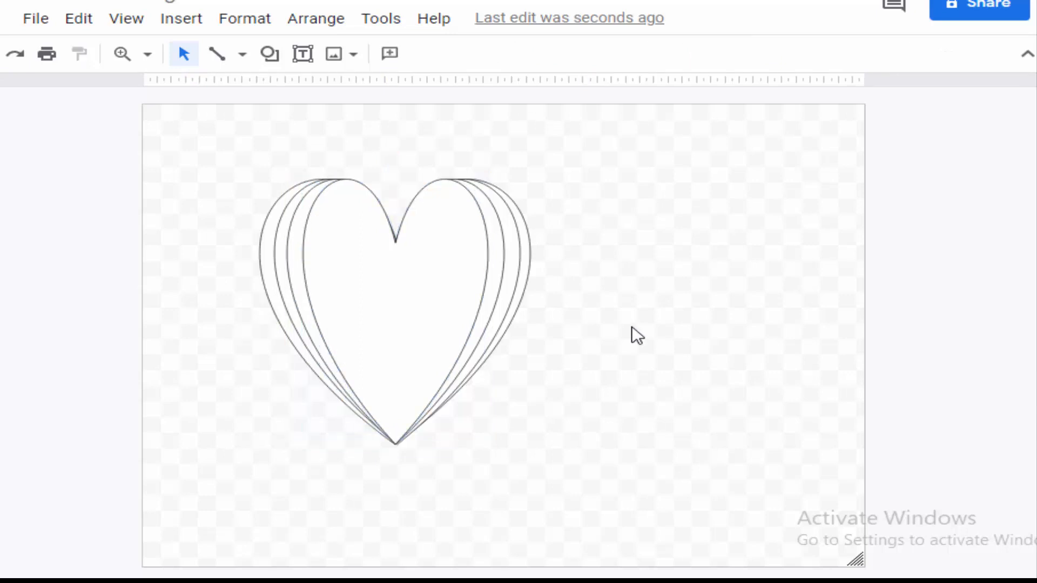
Step: Duplicate the fourth, innermost heart and nudge the copy up and to the left until it is horizontally aligned over the original
click(419, 303)
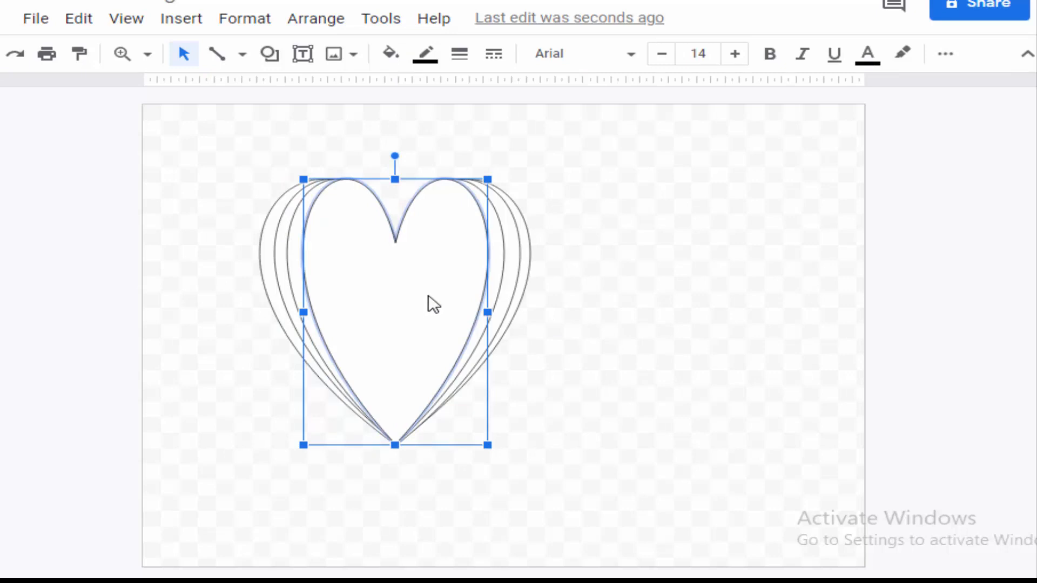
click(603, 304)
key(ctrl+v)
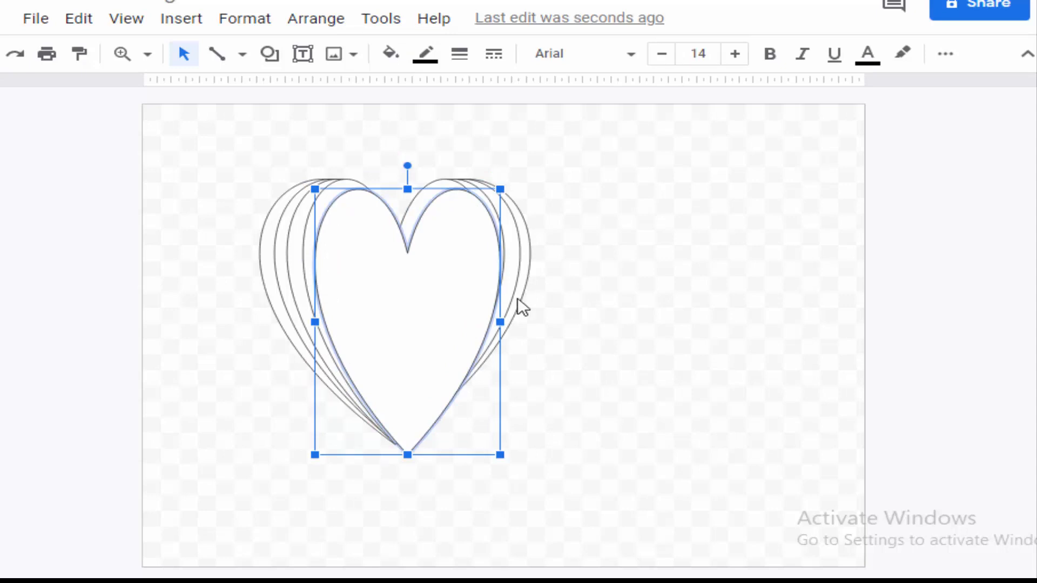
key(Up)
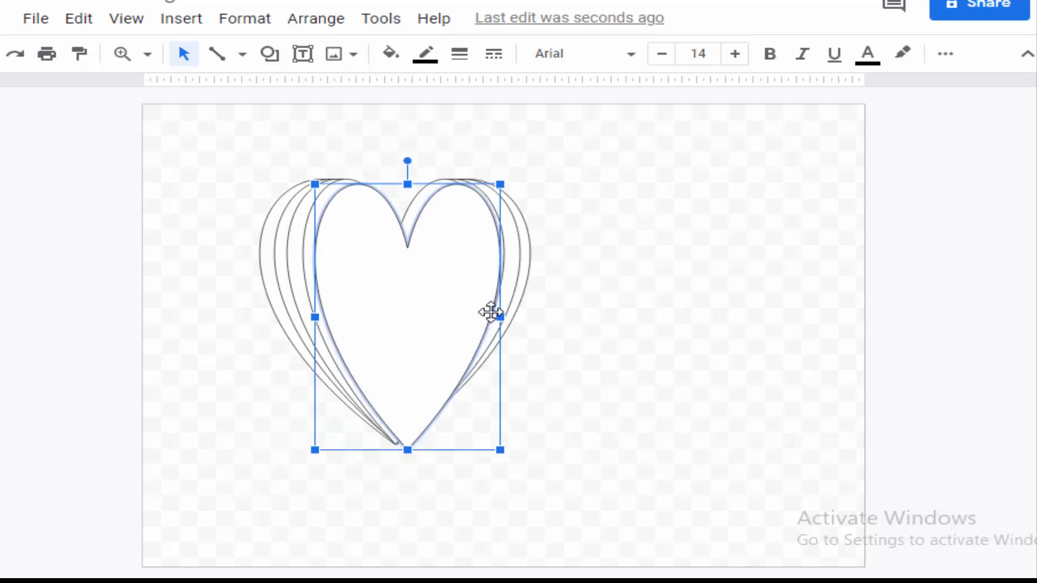
key(Up)
key(Up)
key(Left)
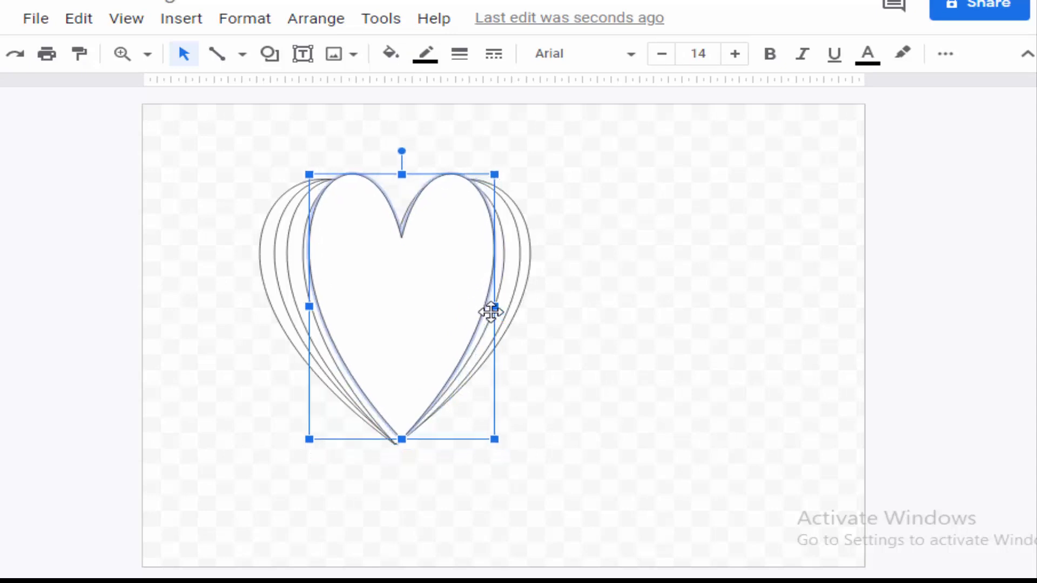
key(Left)
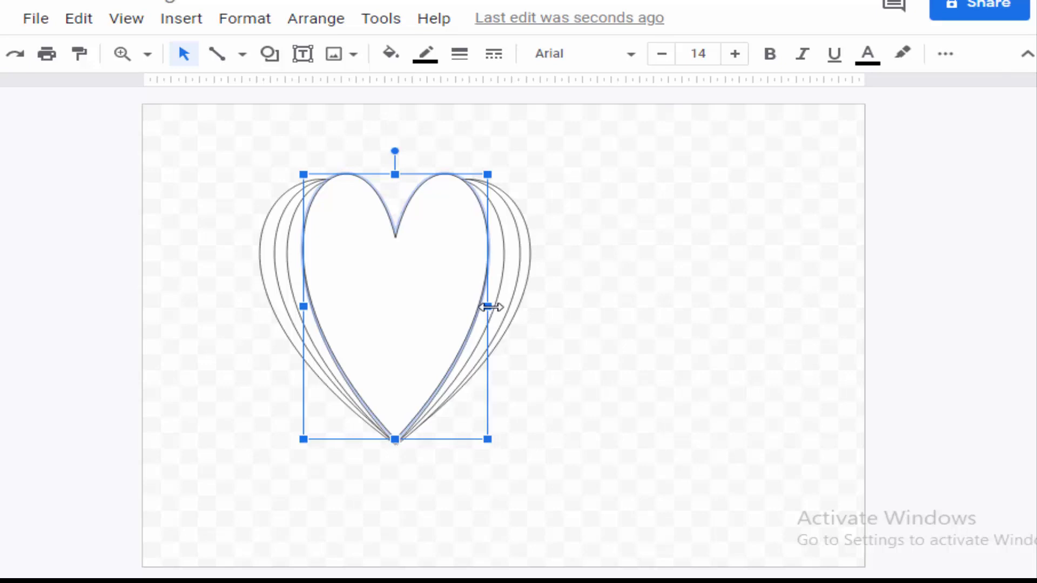
Step: Narrow the fifth heart evenly from both sides inside the fourth and nudge it down level with the other hearts
drag(489, 306, 473, 306)
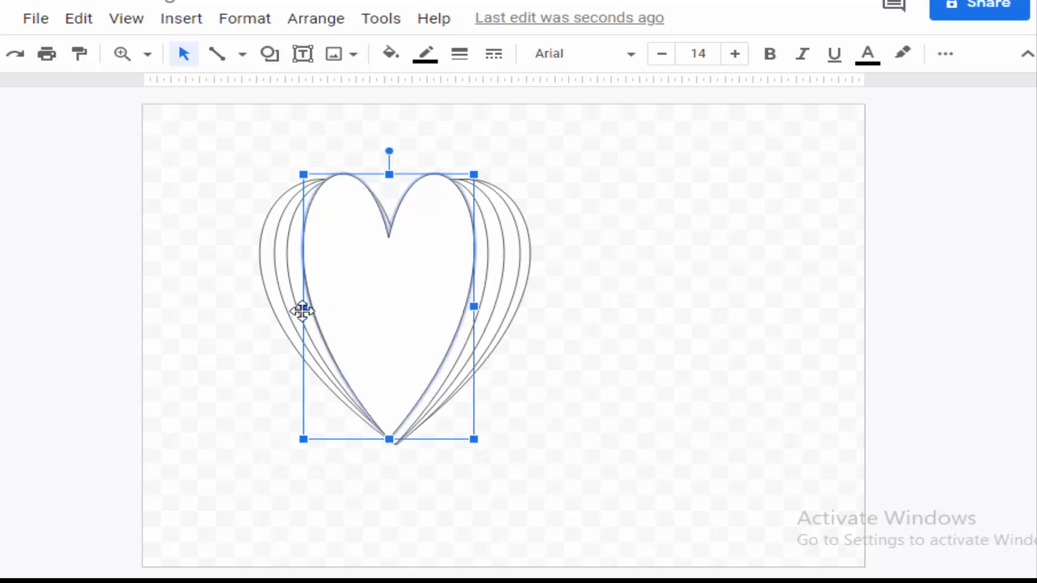
drag(308, 306, 316, 305)
click(597, 337)
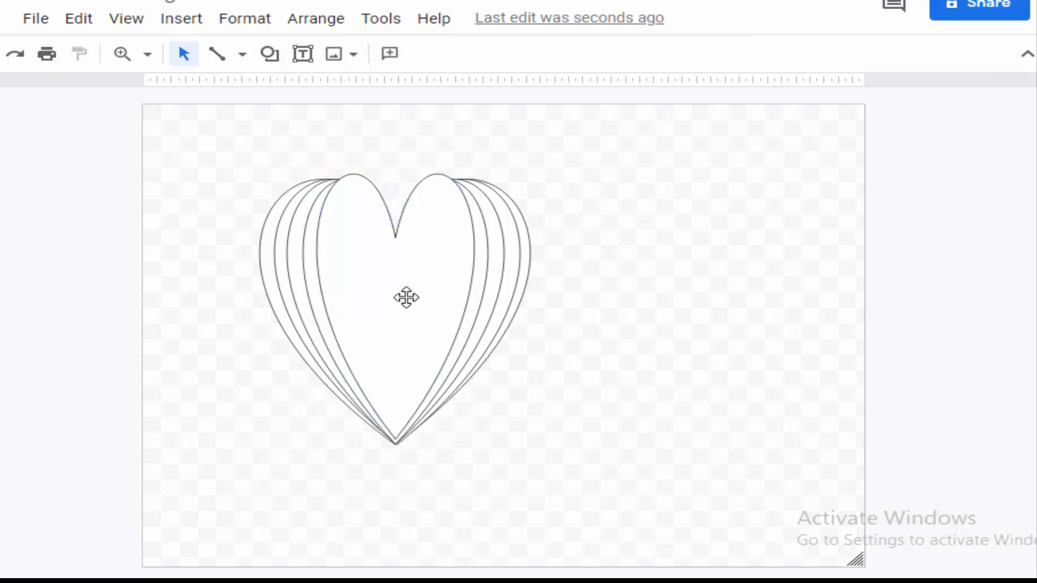
click(406, 297)
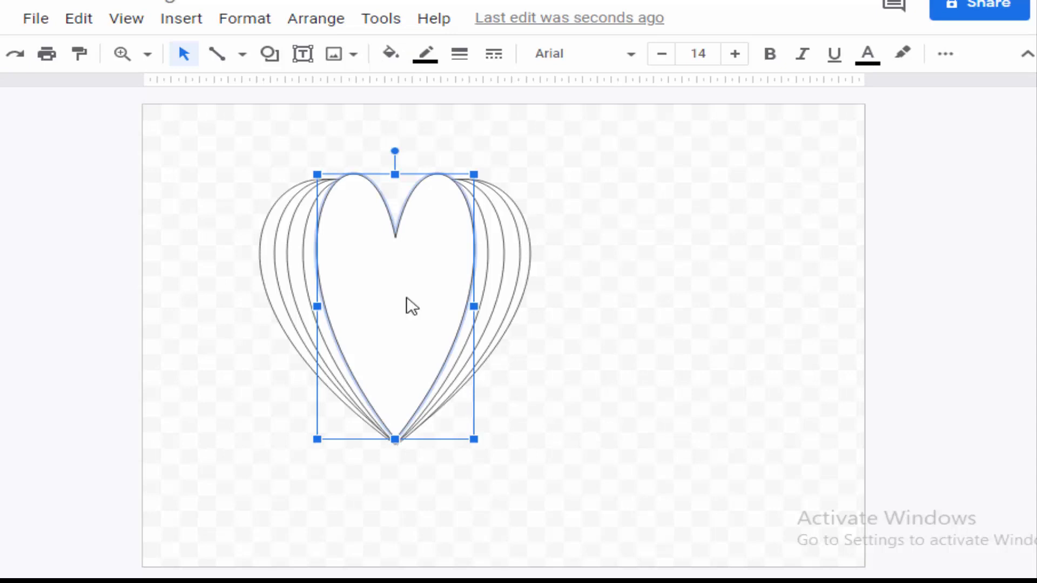
key(Down)
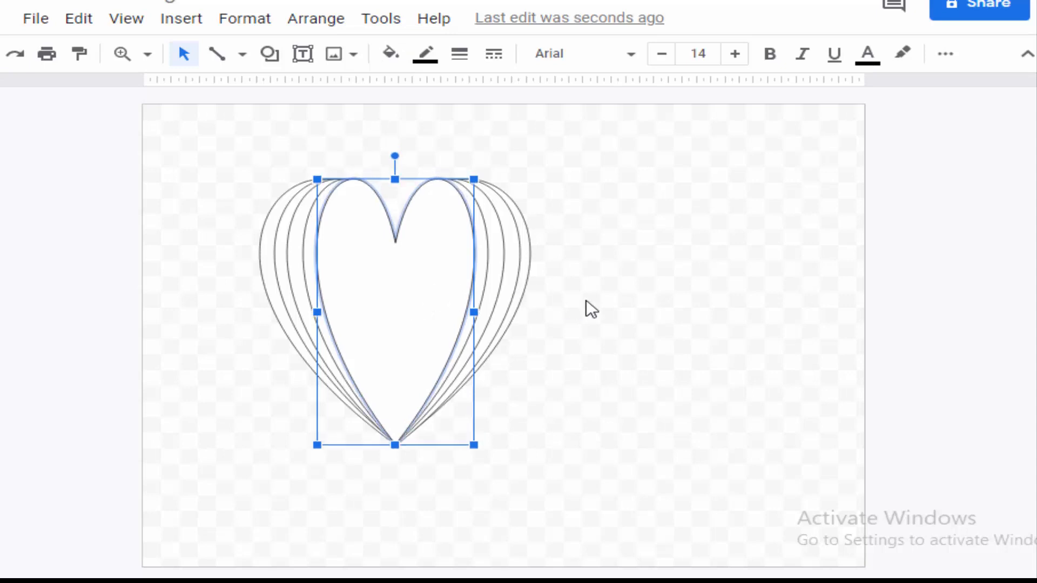
click(575, 327)
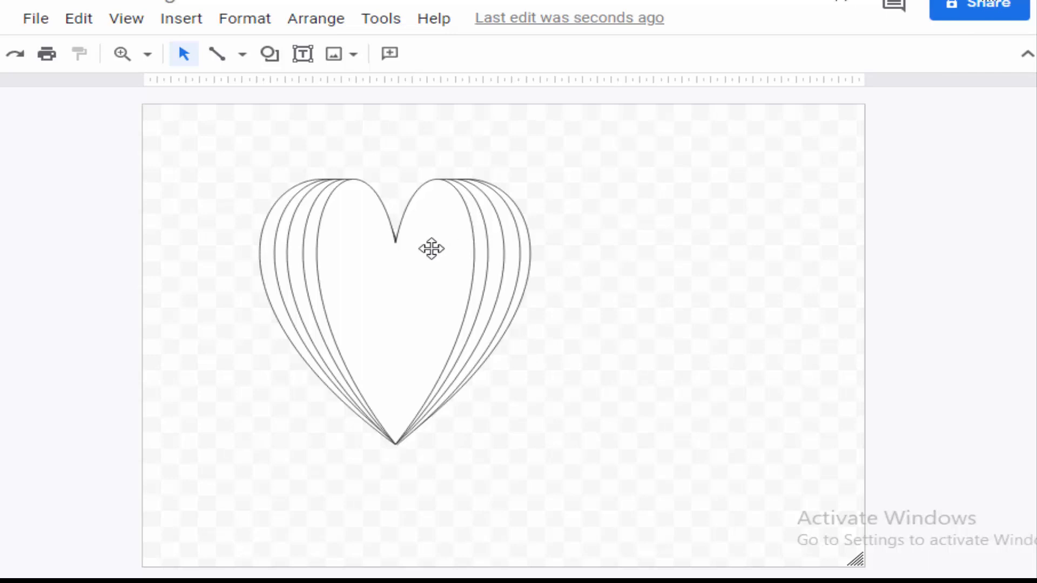
Step: Duplicate the fifth, innermost heart and nudge the copy into exact alignment over it
click(432, 248)
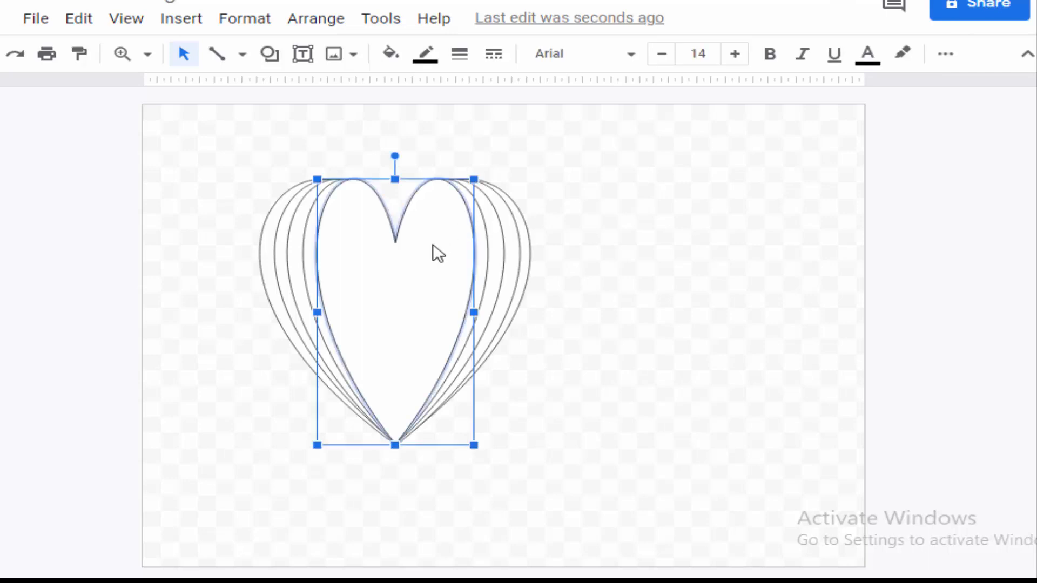
click(622, 272)
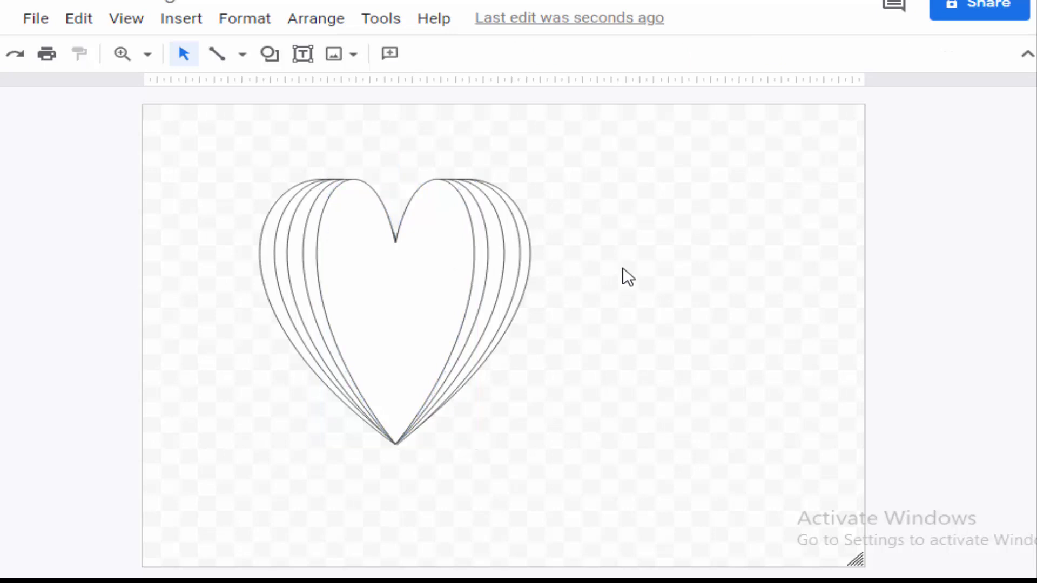
key(ctrl+v)
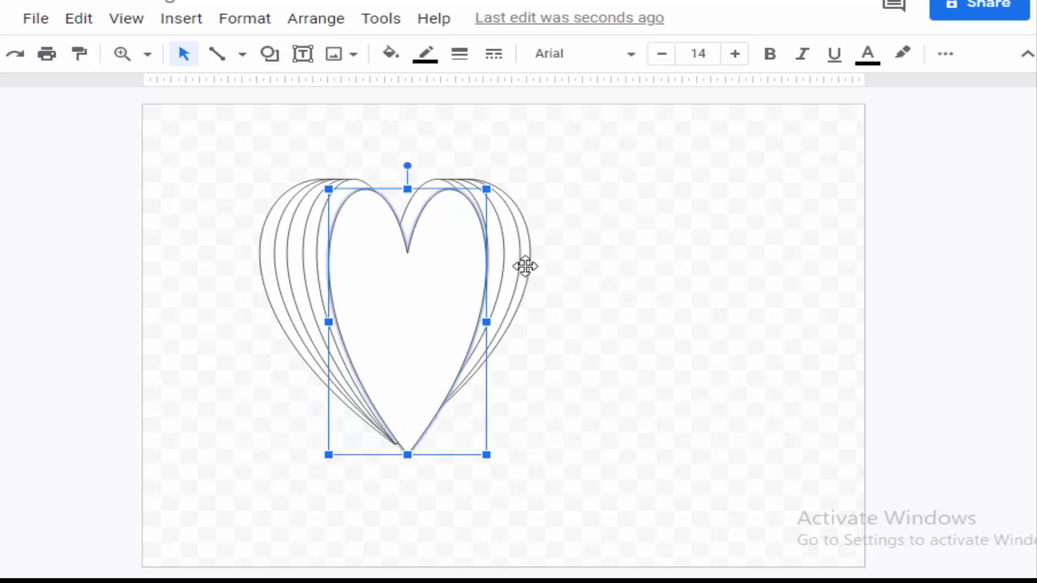
key(Up)
key(Left)
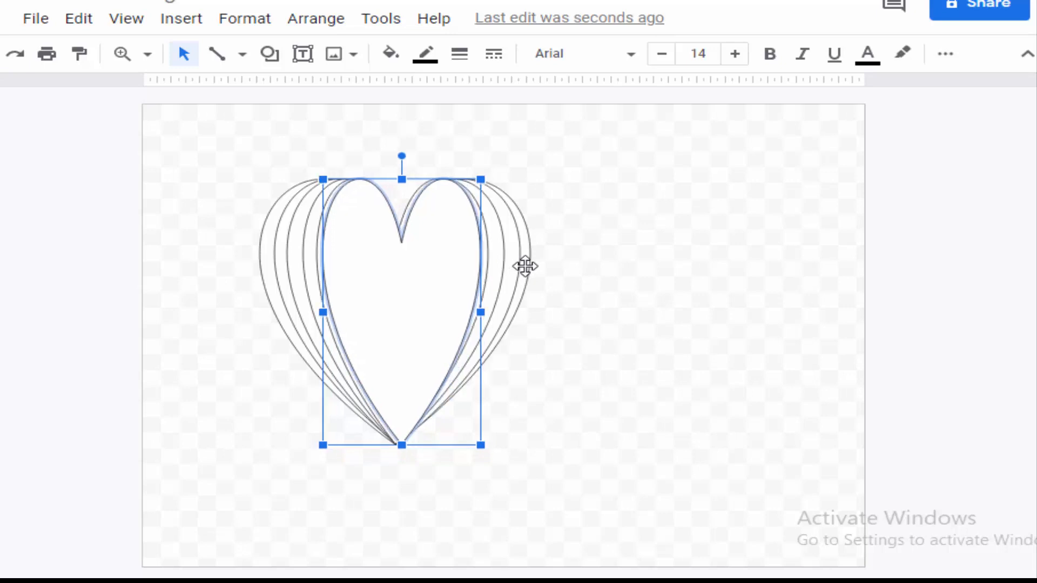
key(Left)
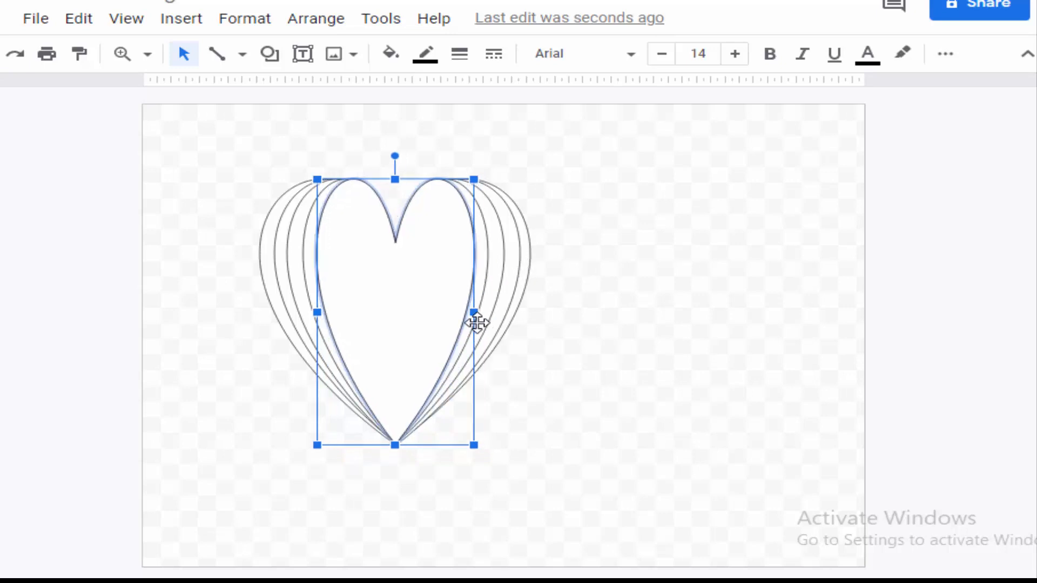
Step: Narrow the sixth heart from both sides so it sits roughly centred inside the fifth heart at the same height
drag(470, 308, 461, 309)
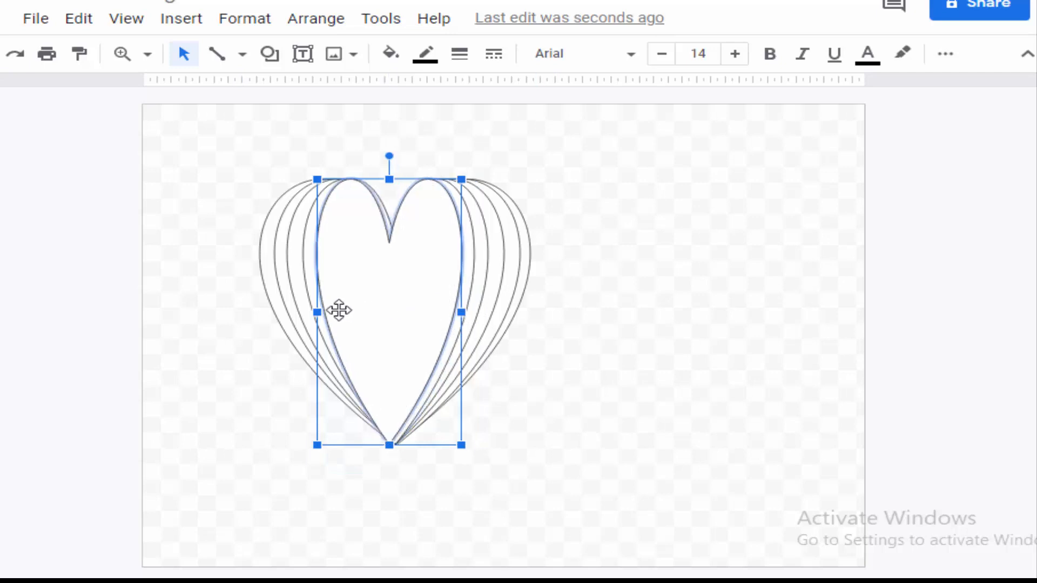
drag(317, 312, 325, 314)
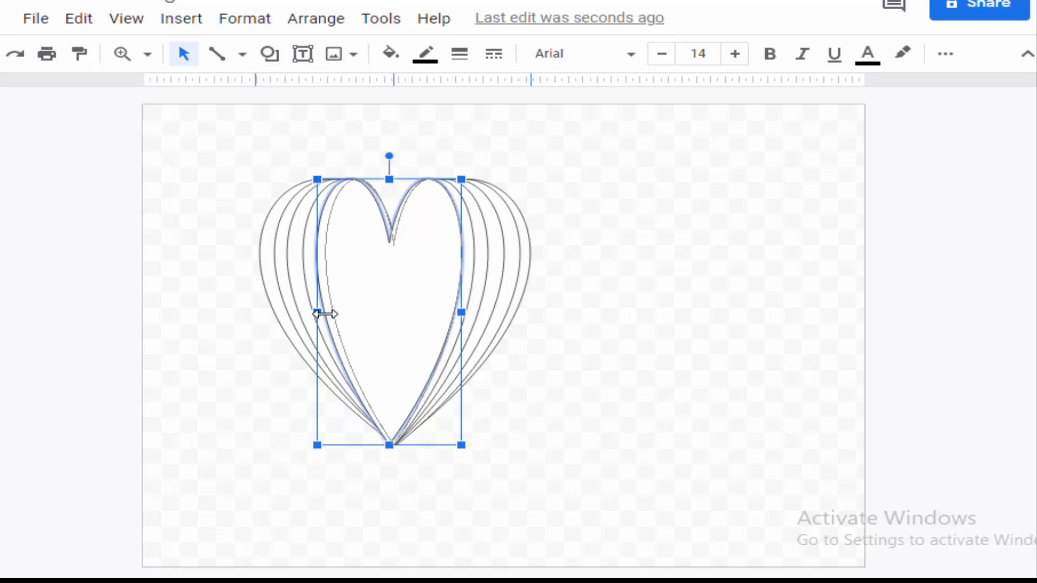
drag(324, 314, 333, 313)
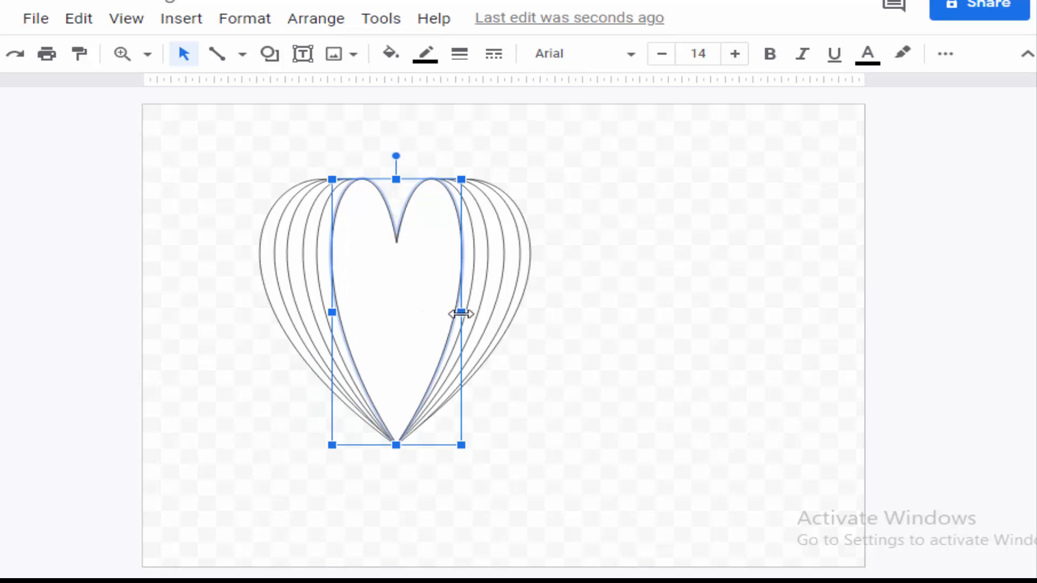
drag(461, 314, 458, 314)
drag(456, 314, 455, 314)
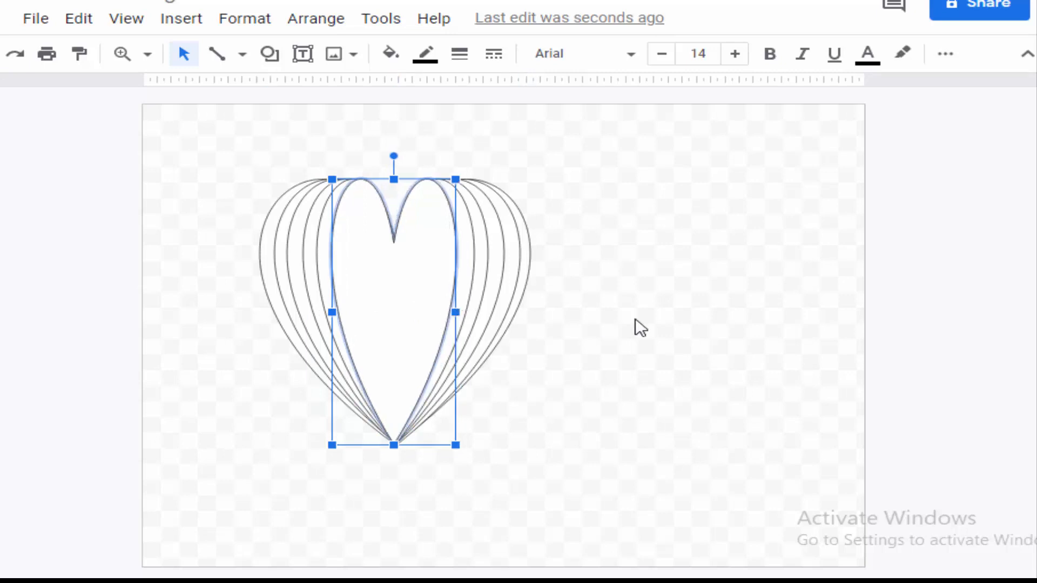
click(669, 325)
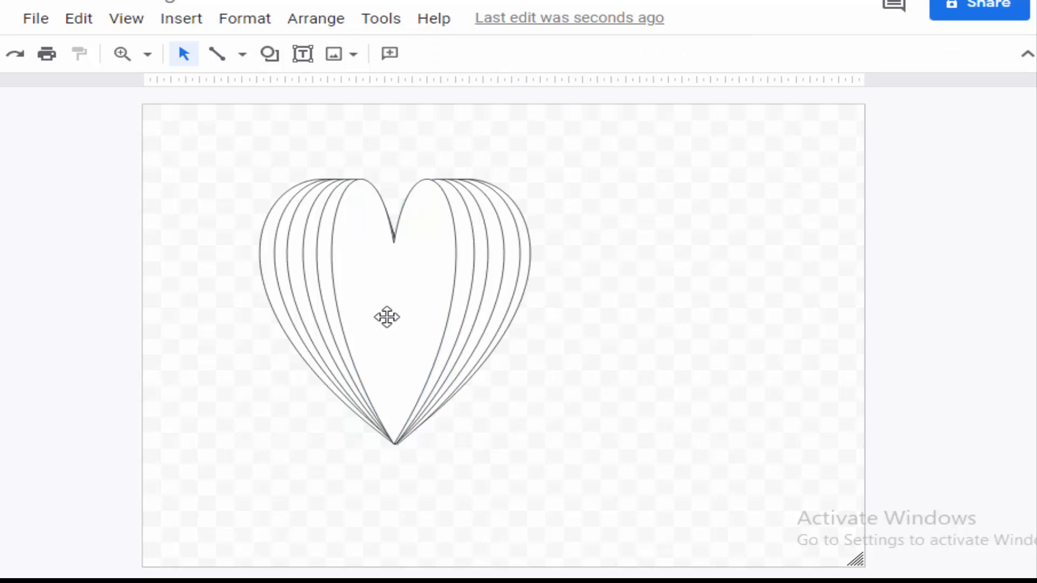
Step: Duplicate the sixth, innermost heart and nudge the copy into exact alignment over it
click(387, 317)
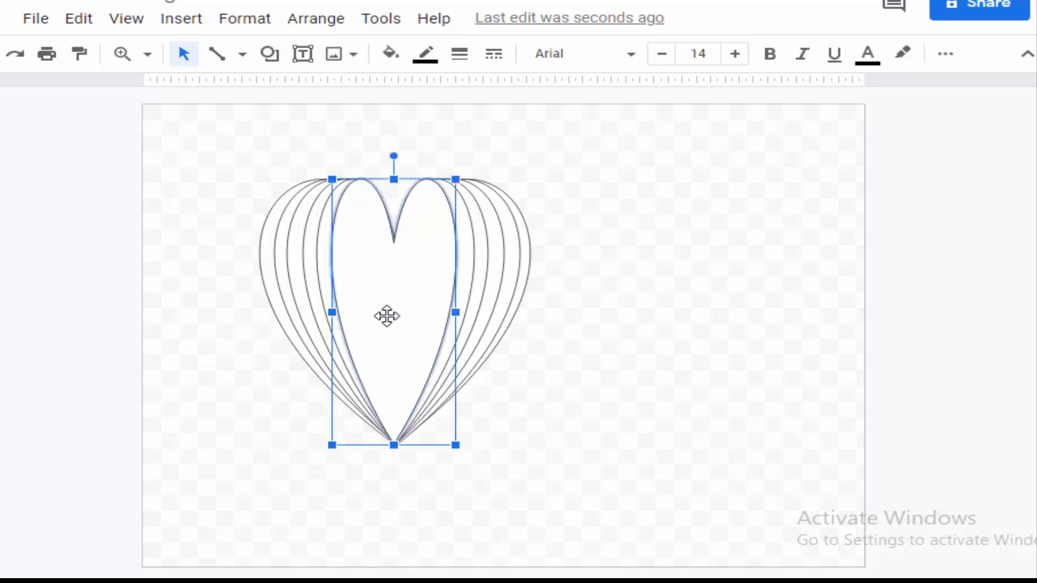
click(671, 322)
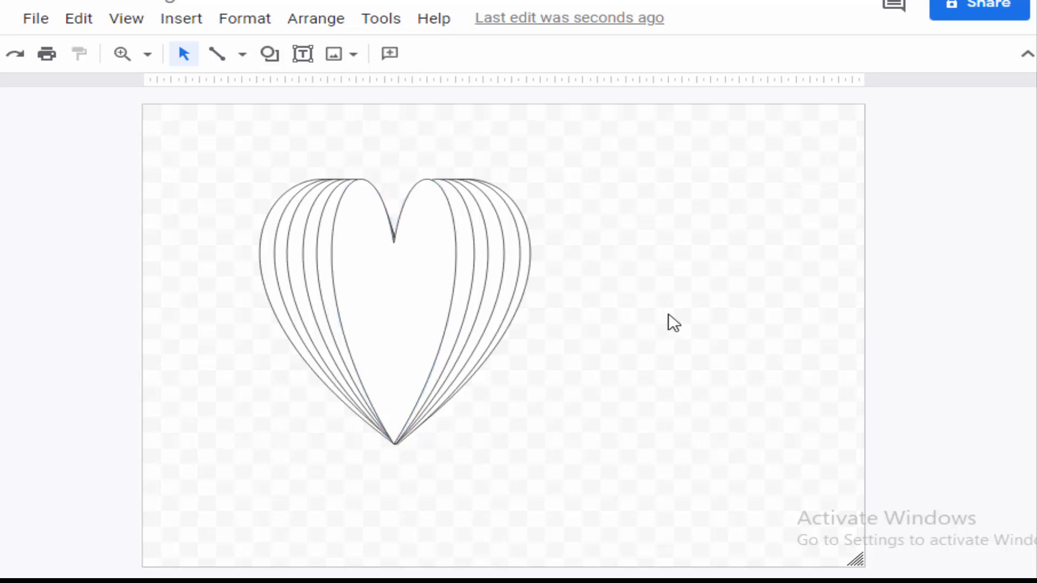
key(ctrl+v)
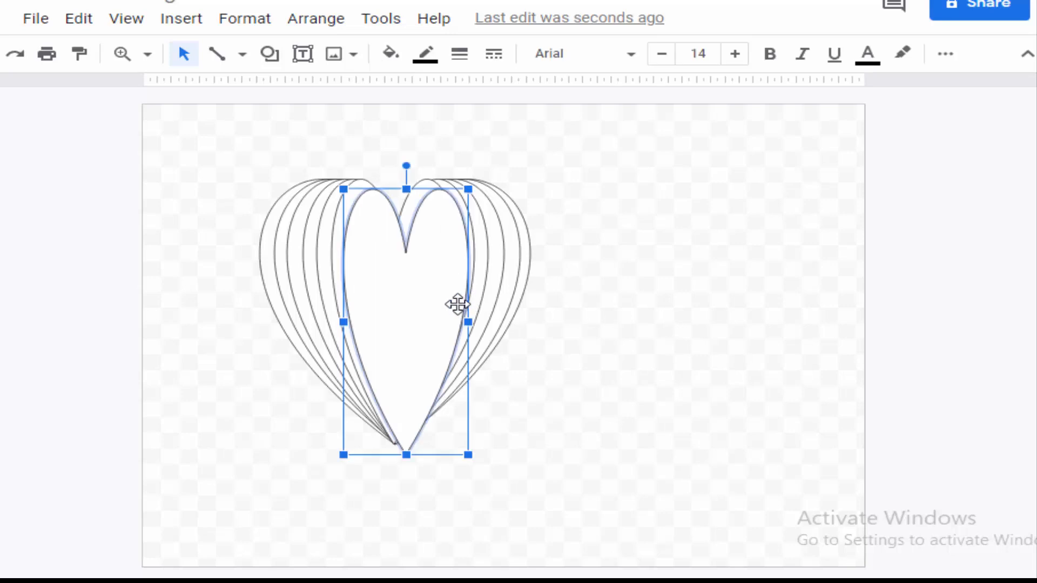
key(Up)
key(Up)
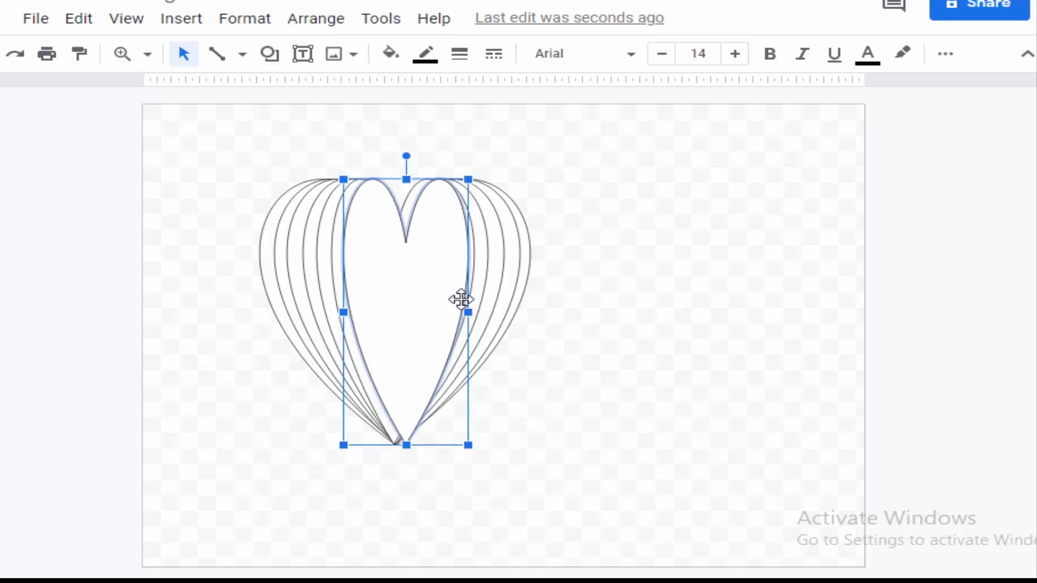
key(Left)
key(Left)
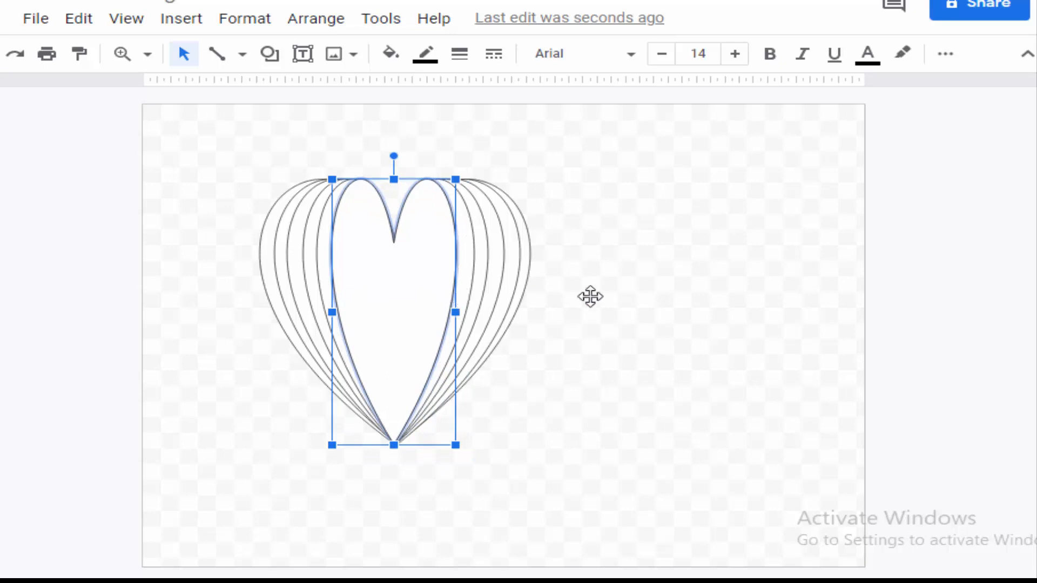
click(743, 302)
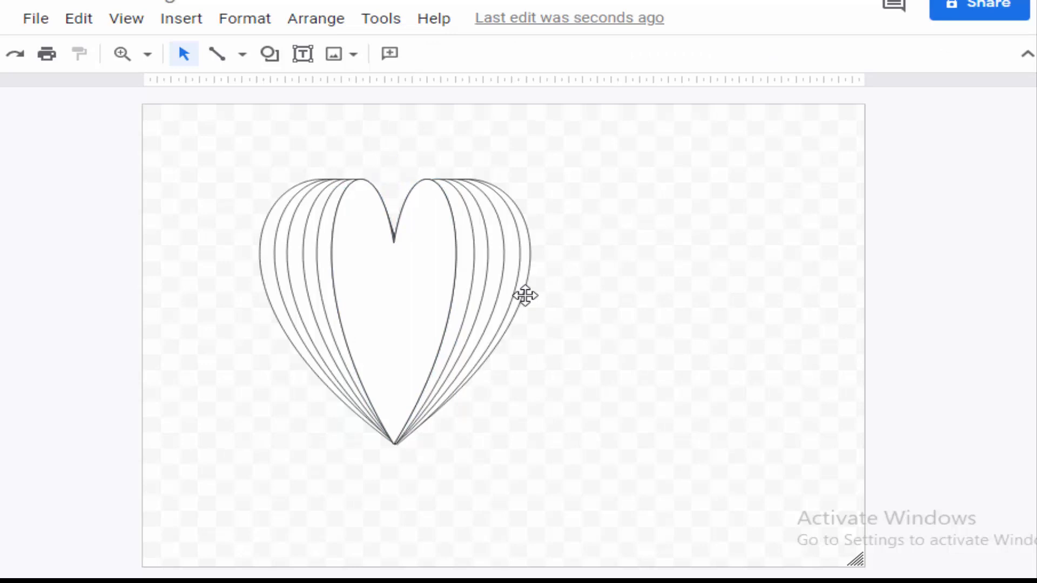
Step: Narrow the seventh heart from both sides so it sits roughly centred inside the sixth heart at the same height
click(429, 299)
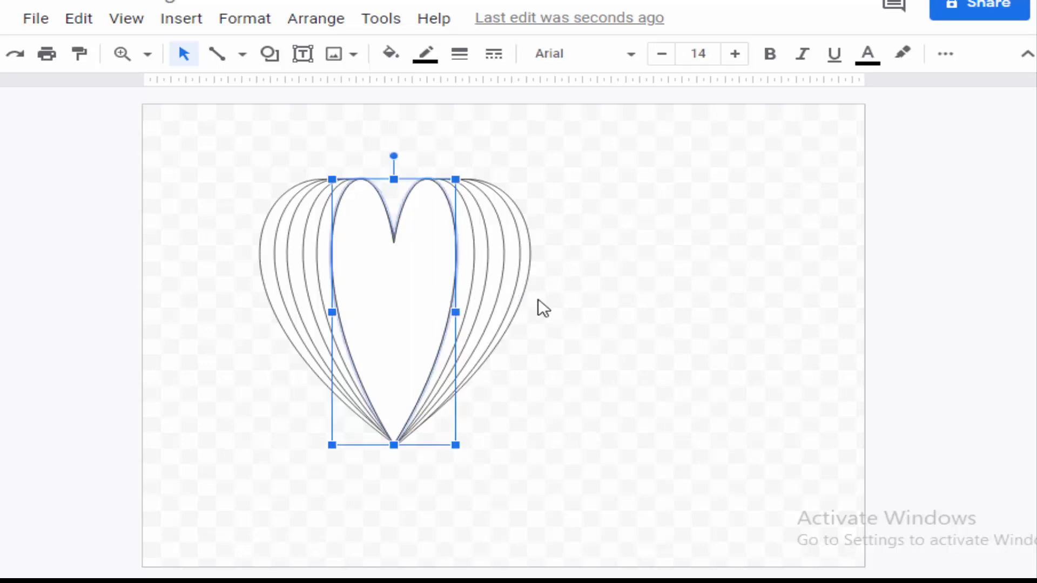
key(Up)
drag(456, 312, 446, 312)
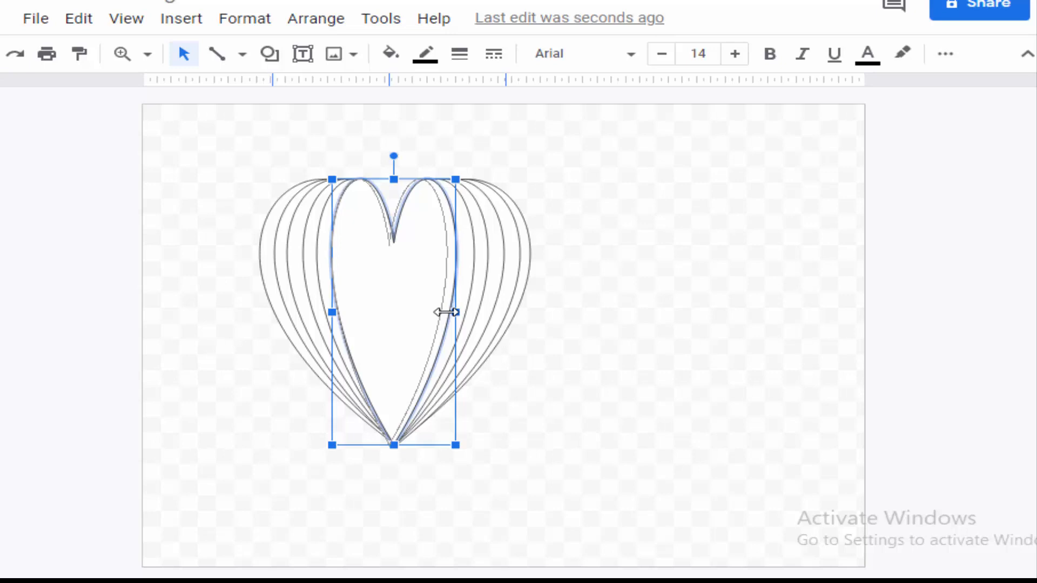
drag(446, 312, 442, 313)
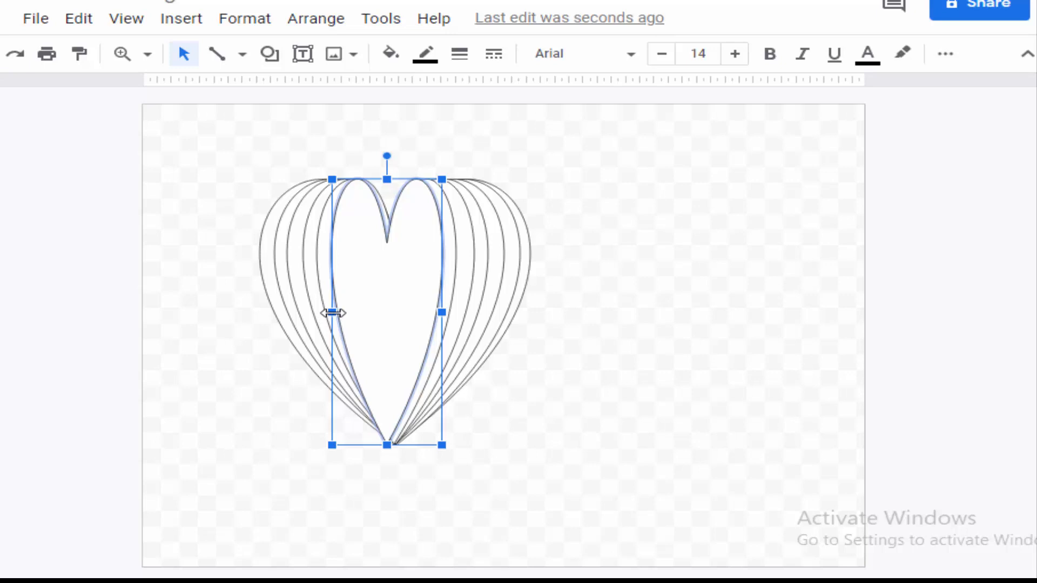
drag(332, 312, 347, 311)
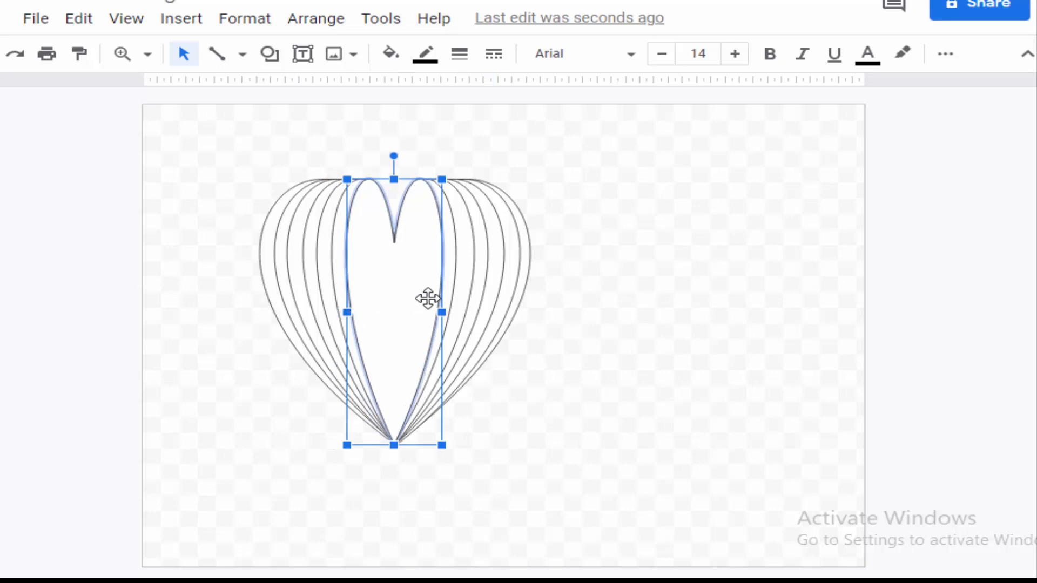
drag(444, 313, 438, 314)
click(690, 318)
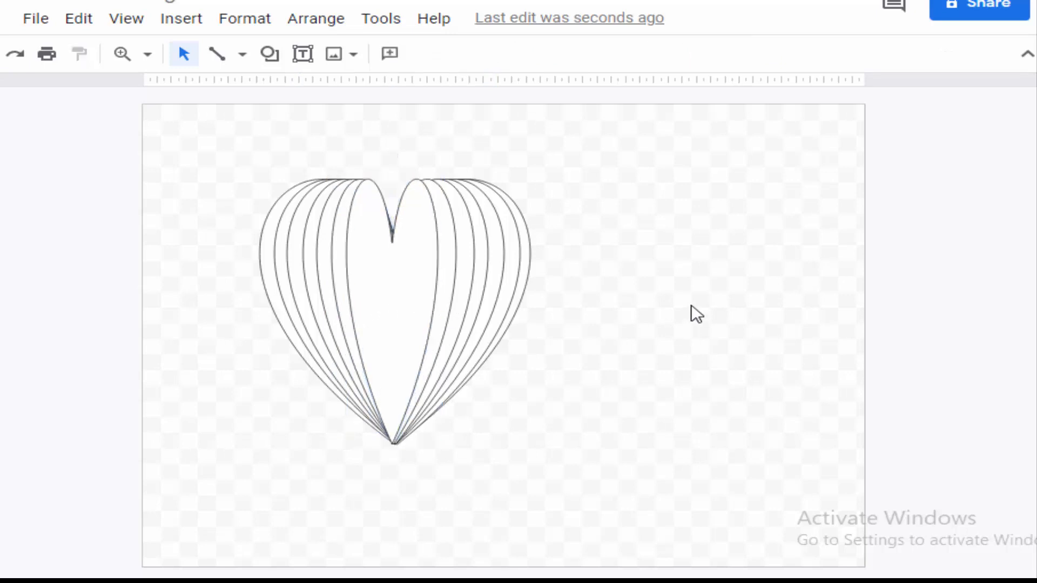
Step: Duplicate the seventh, innermost heart and nudge the copy into exact alignment over it
click(397, 300)
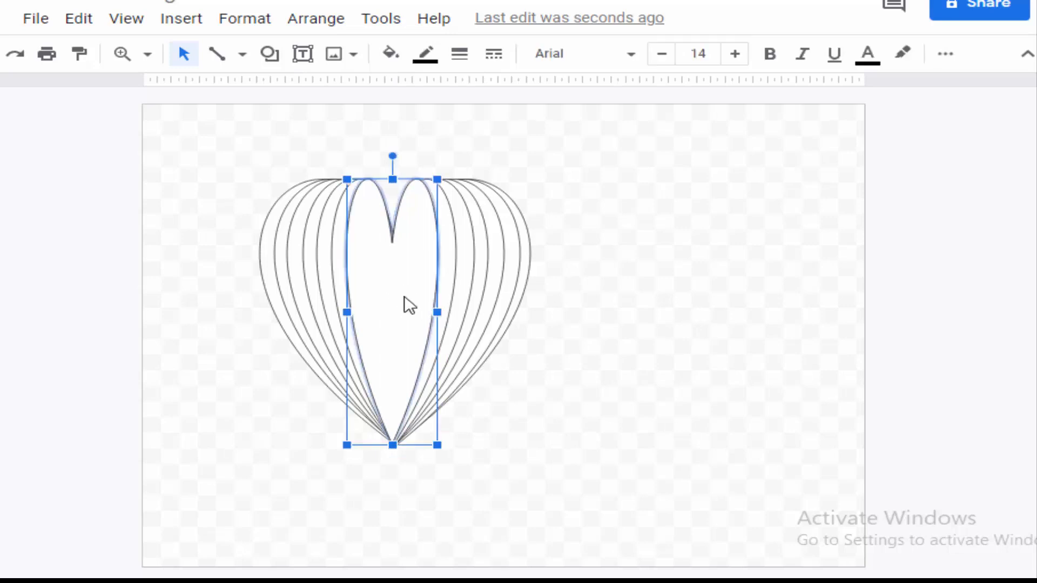
click(674, 276)
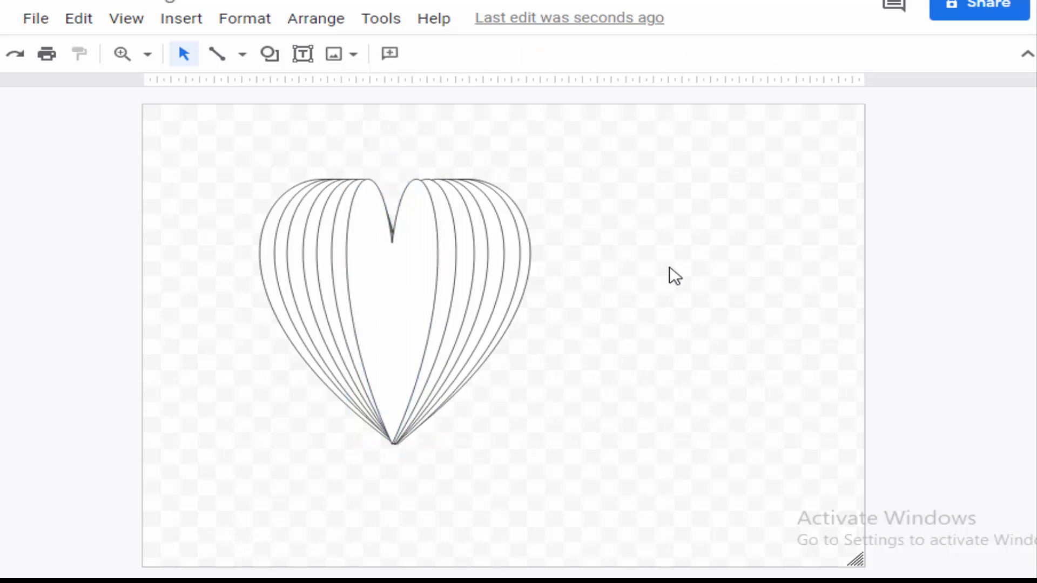
key(ctrl+v)
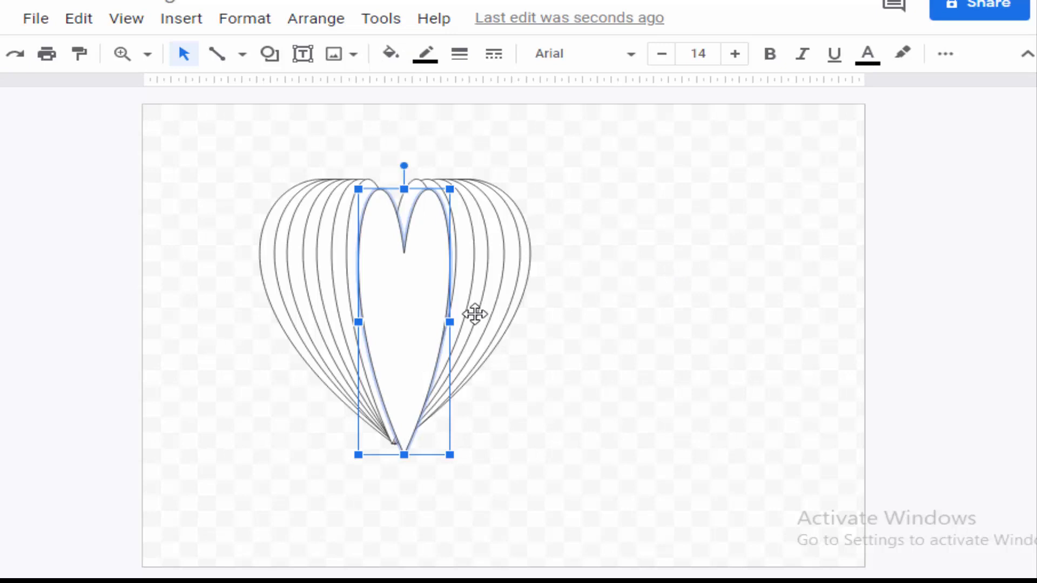
key(Up)
key(Up)
key(Up)
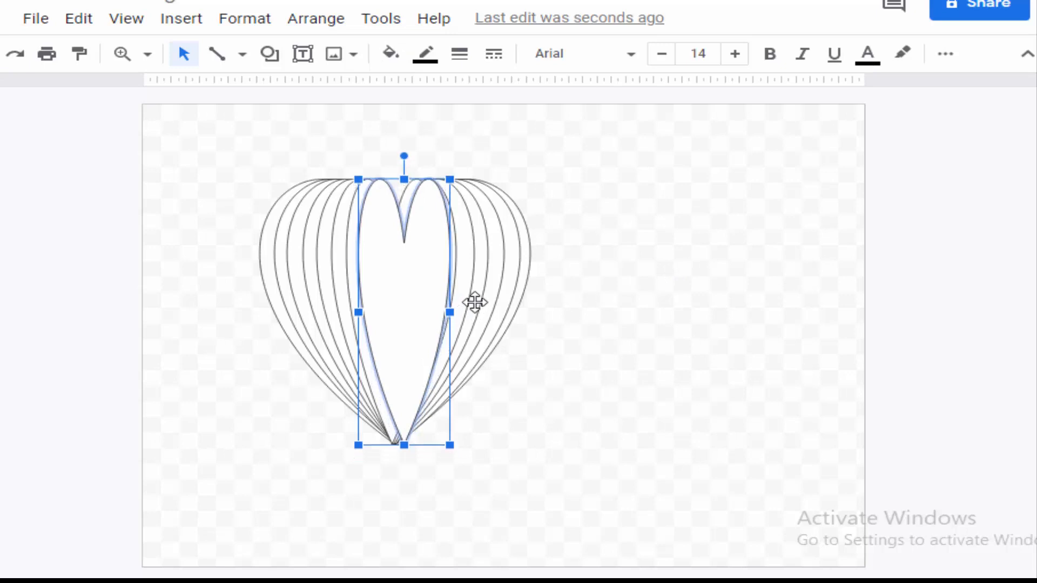
key(Left)
key(Left)
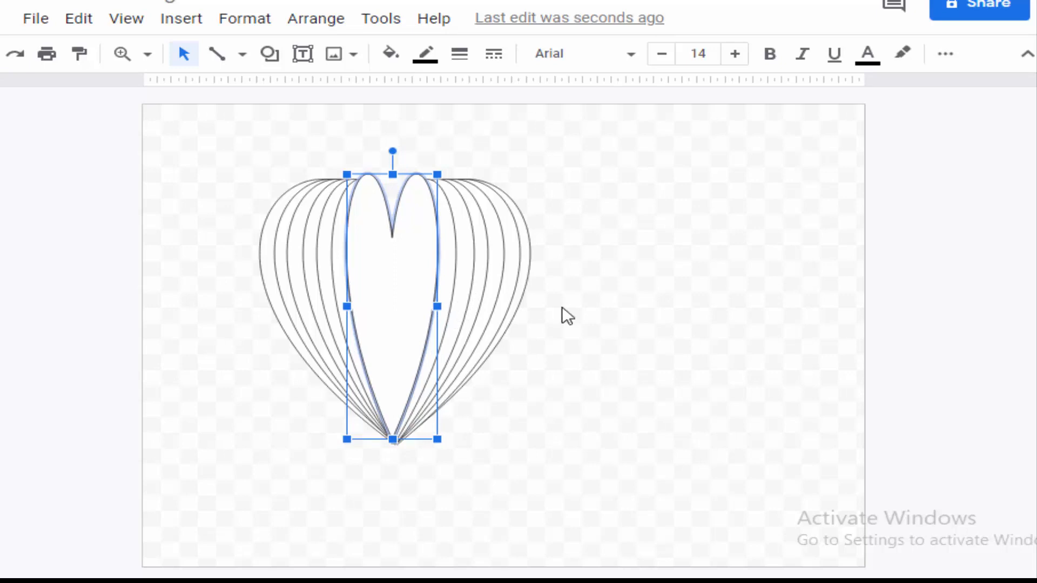
key(Down)
click(562, 308)
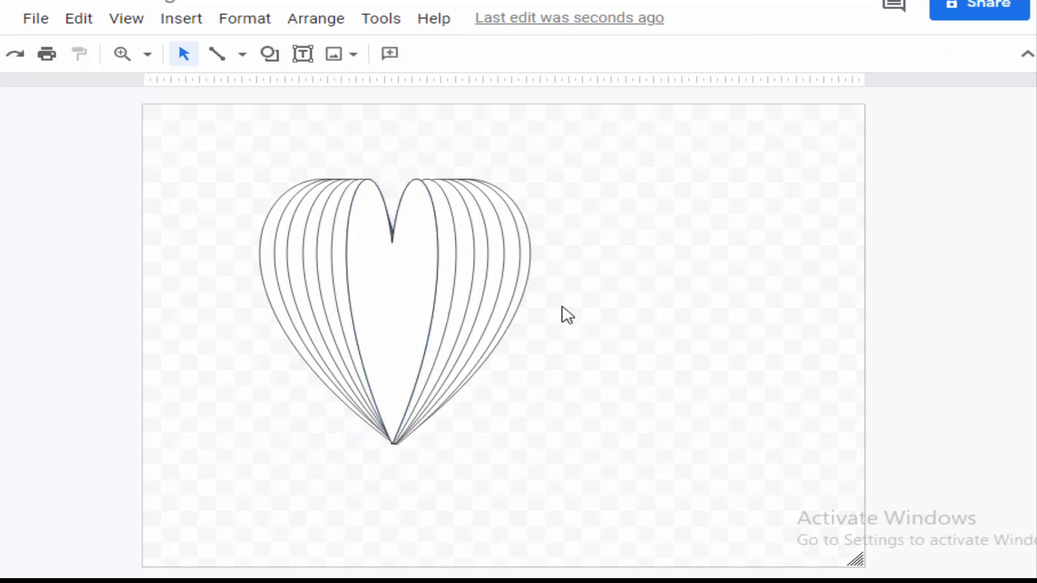
Step: Narrow the eighth heart from both sides so it sits roughly centred inside the seventh heart at the same height
click(397, 304)
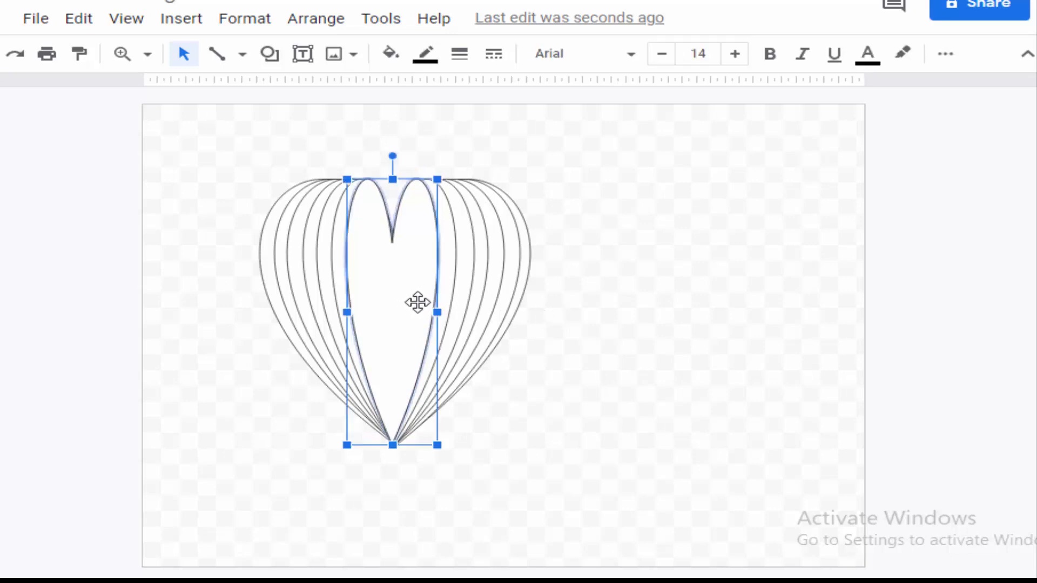
drag(439, 312, 422, 313)
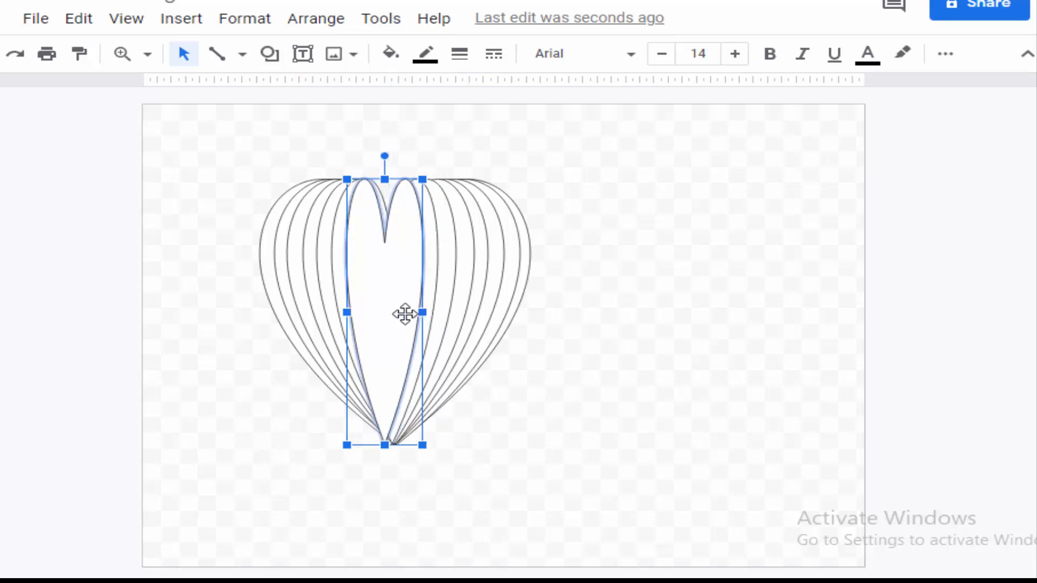
drag(347, 313, 358, 310)
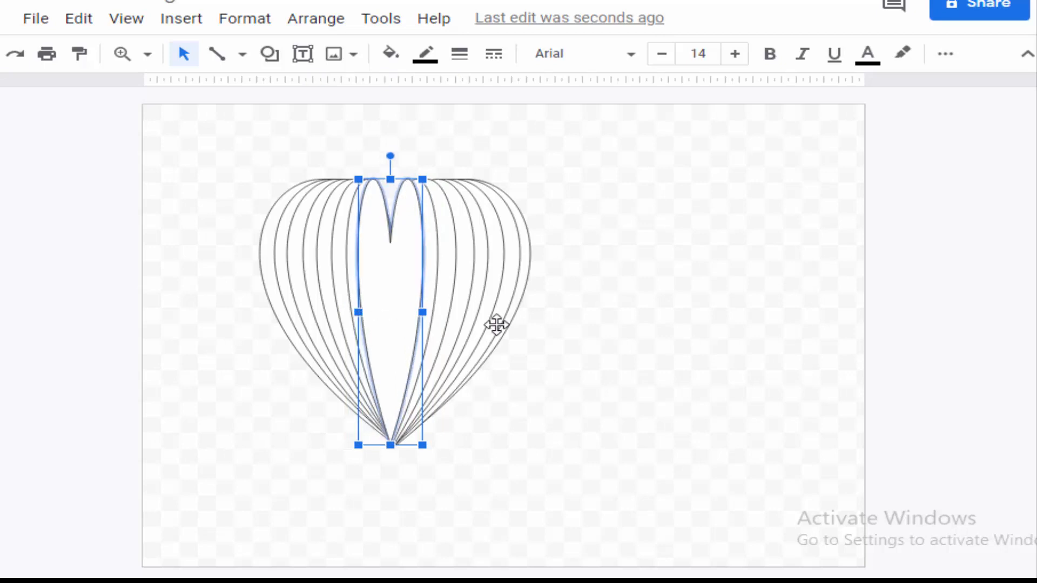
click(581, 320)
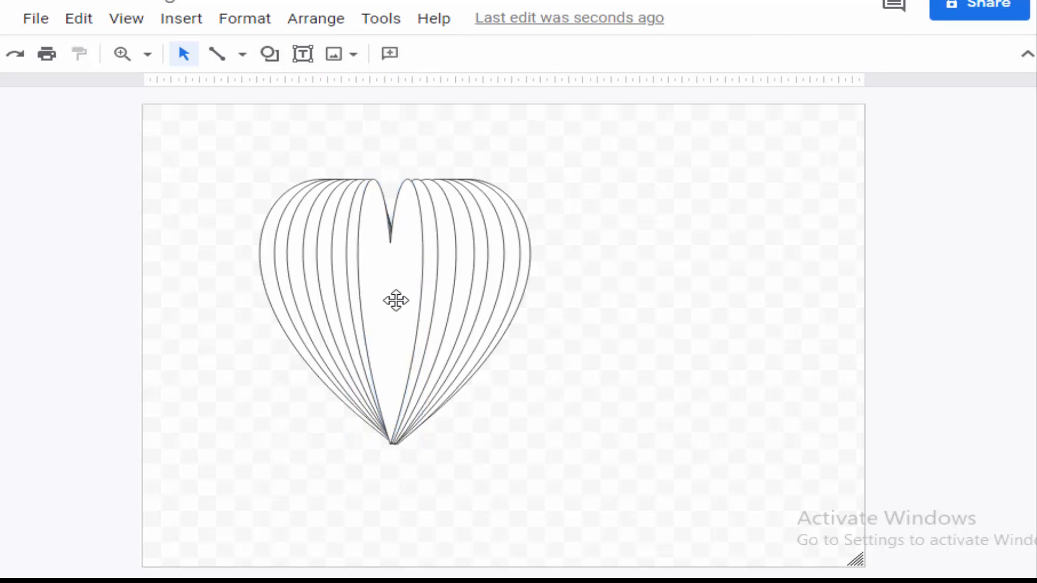
Step: Duplicate the eighth, innermost heart and nudge the copy into exact alignment over it
click(396, 301)
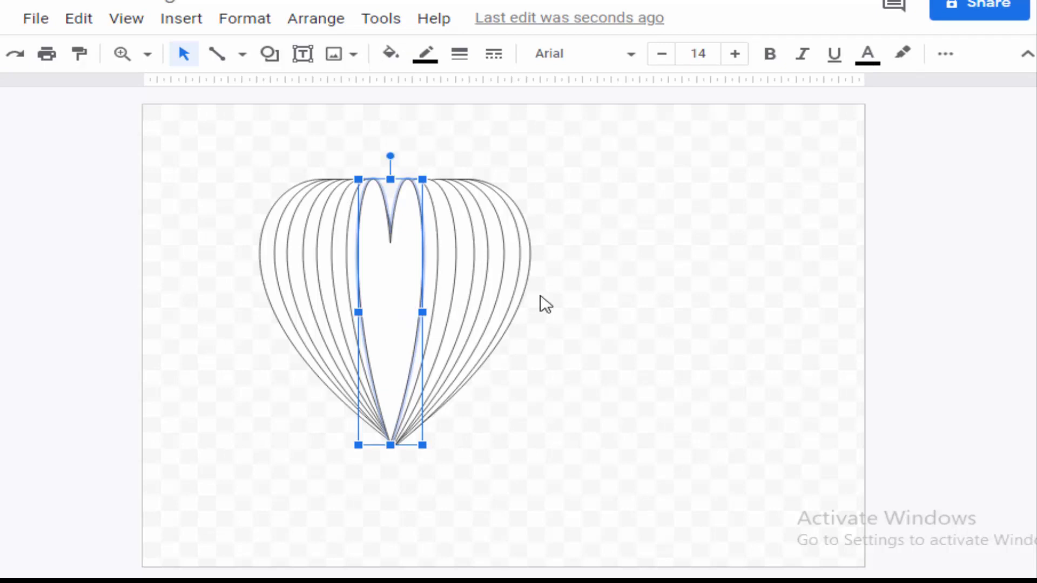
click(640, 313)
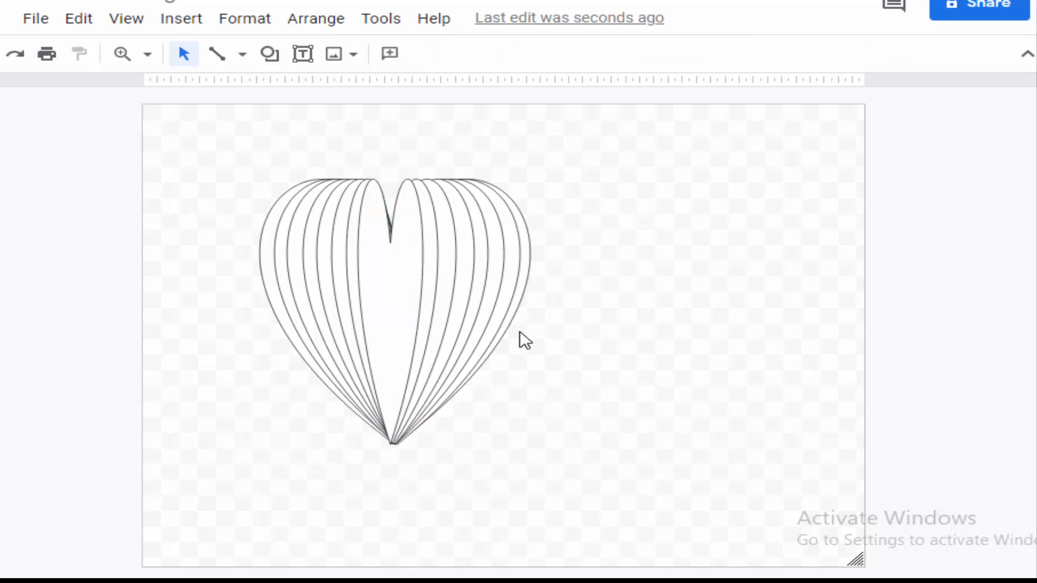
key(ctrl+v)
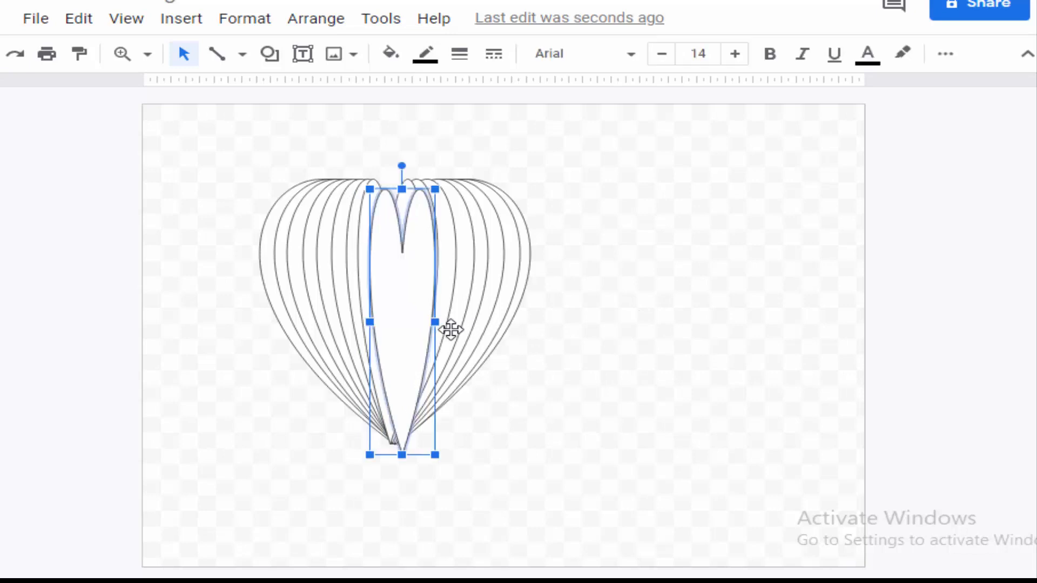
key(Up)
key(Up)
key(Left)
key(Left)
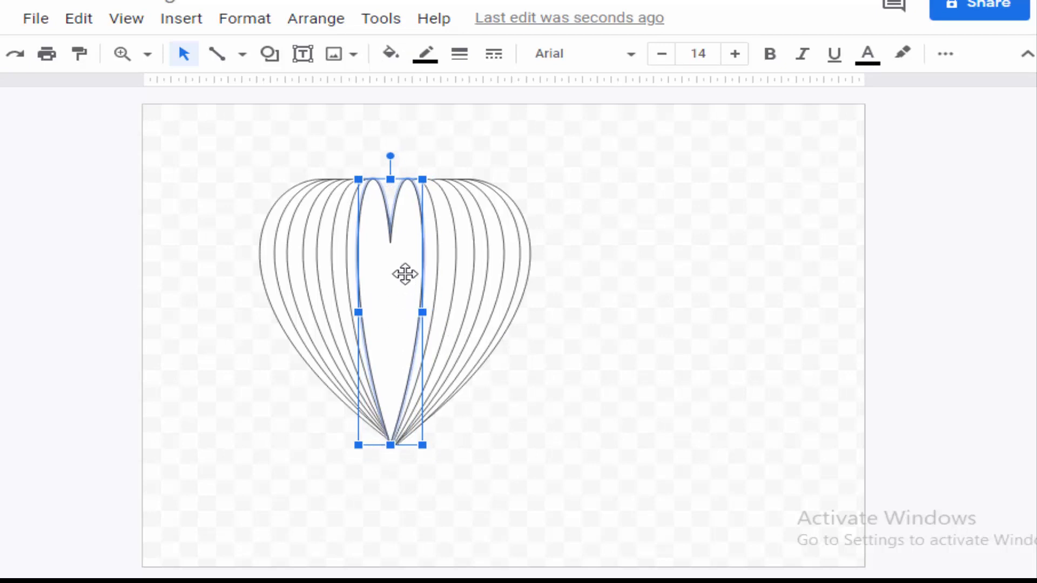
Step: Shrink the ninth heart slightly in width and height and centre it inside the eighth heart
drag(423, 178, 412, 220)
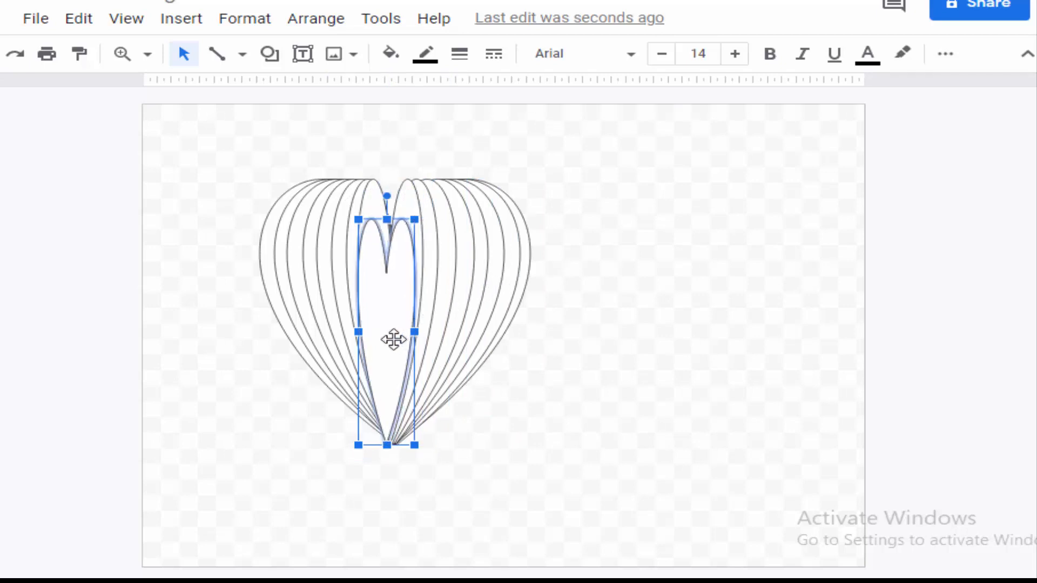
drag(394, 338, 396, 324)
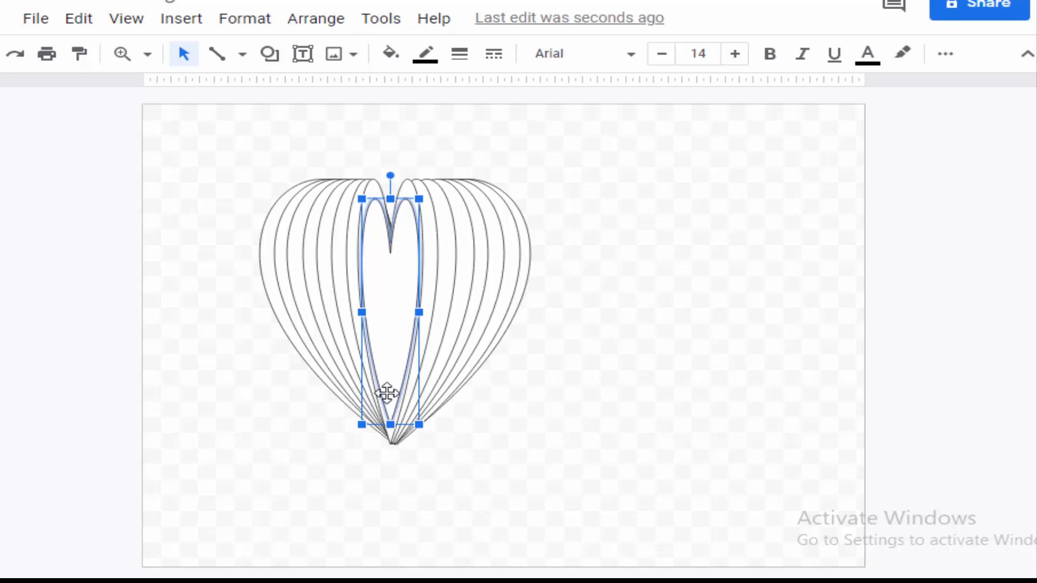
click(703, 356)
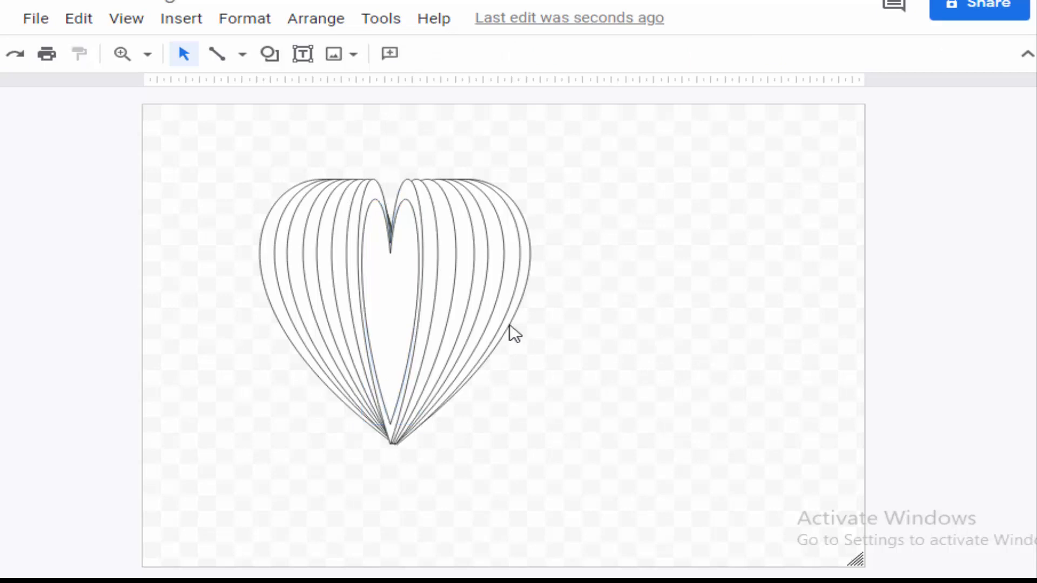
Step: Duplicate the ninth, innermost heart and nudge the copy into exact alignment over it
click(391, 307)
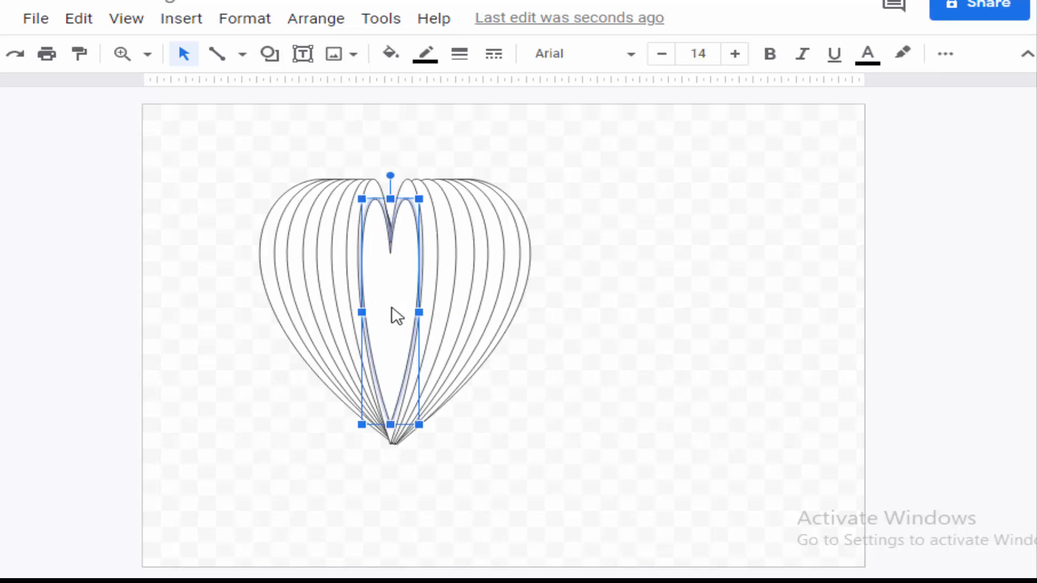
click(694, 334)
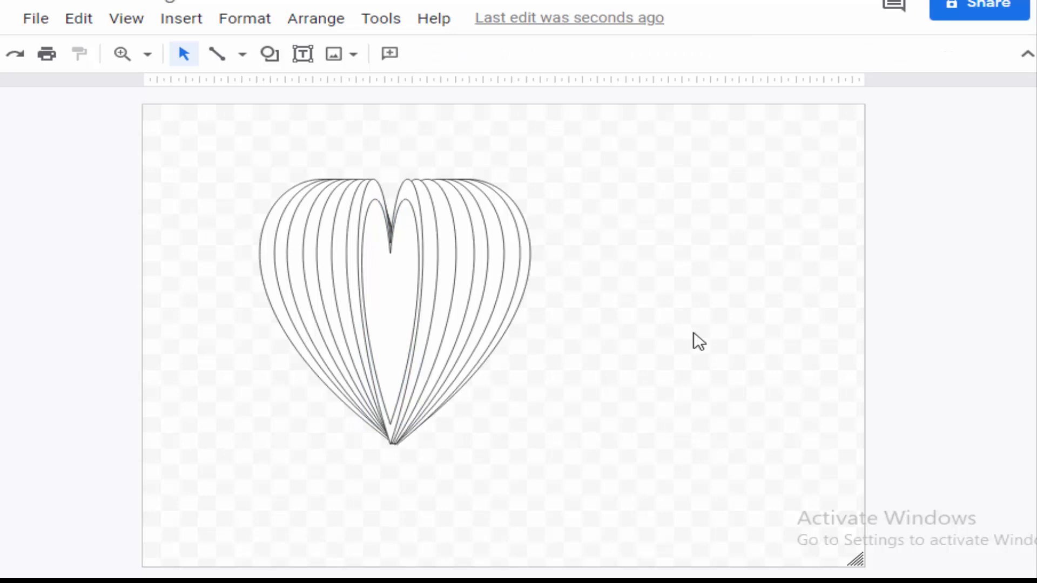
key(ctrl+v)
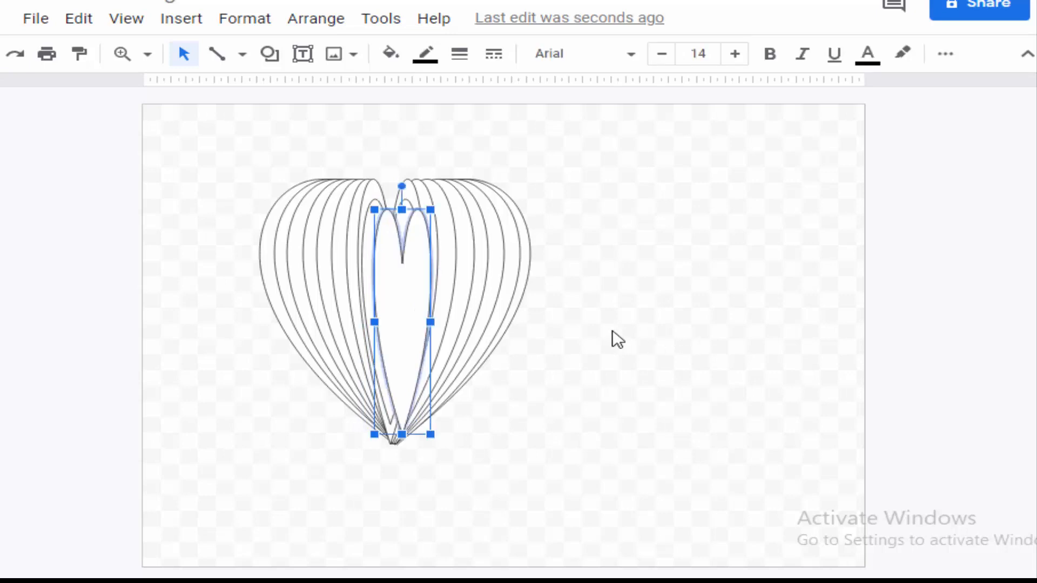
key(Left)
key(Left)
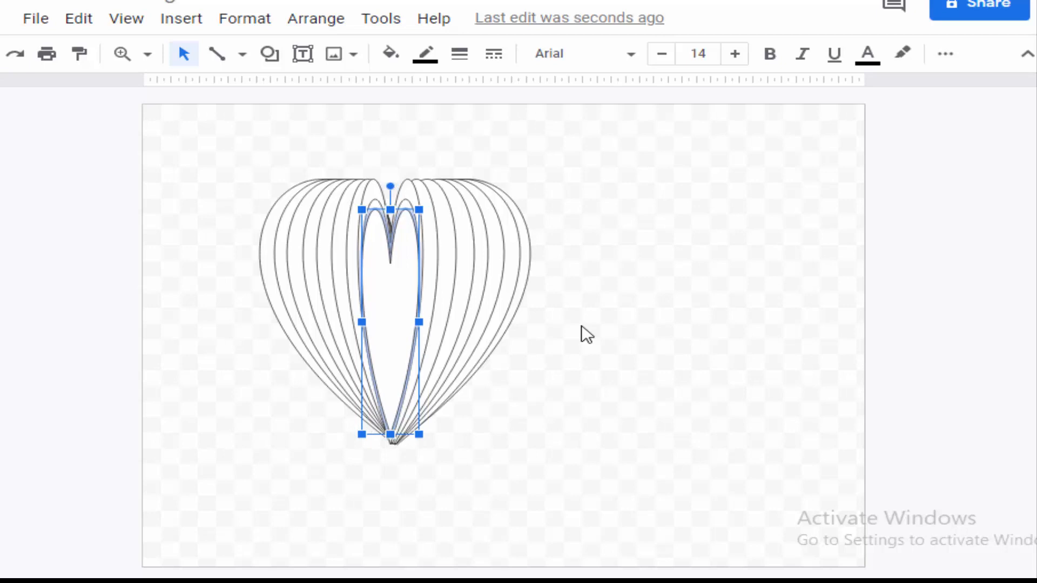
key(Up)
key(Up)
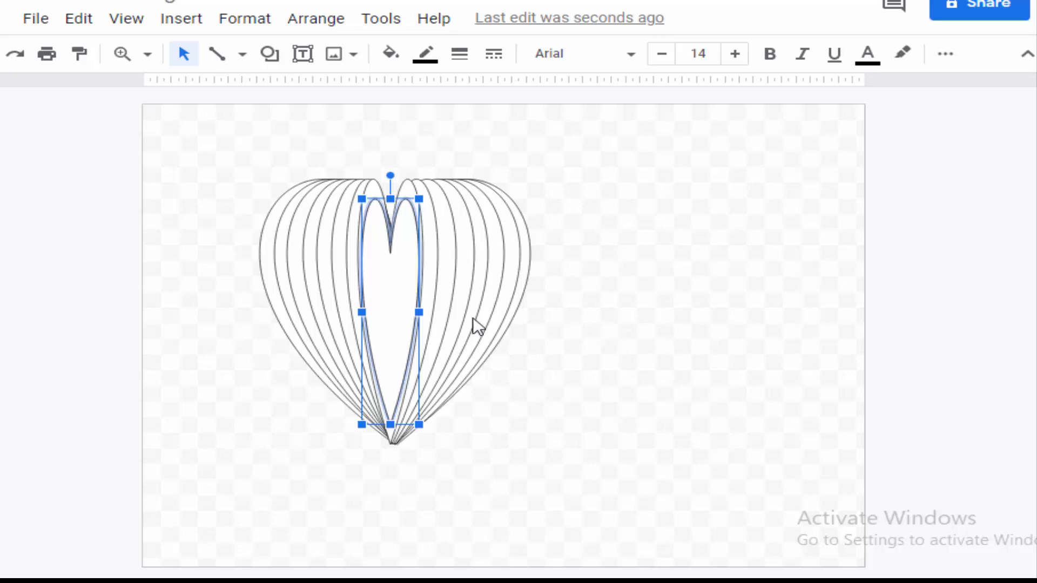
Step: Narrow the tenth heart from both sides so it sits roughly centred inside the ninth heart at the same height
drag(419, 314, 370, 314)
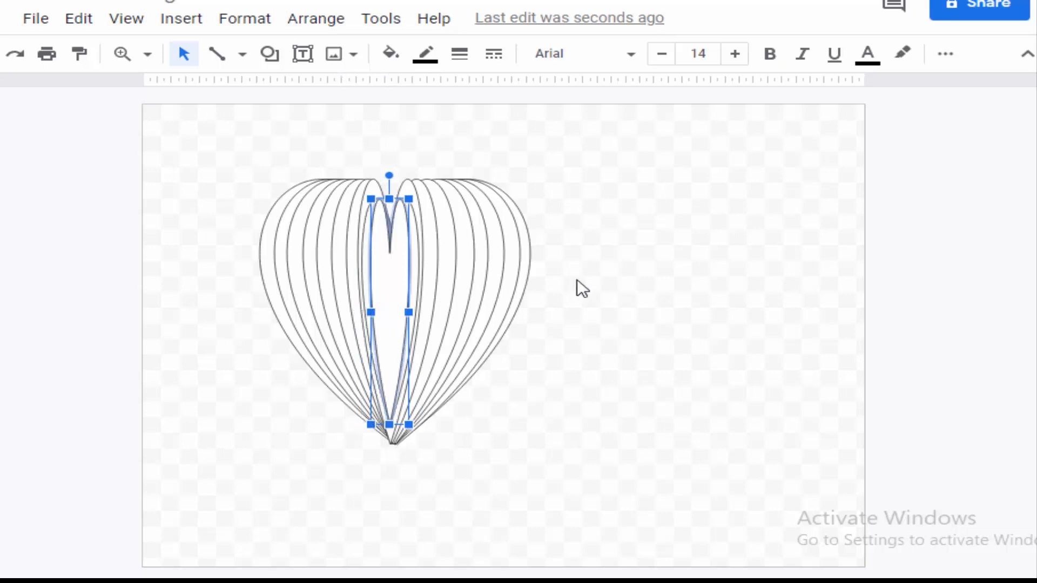
click(641, 273)
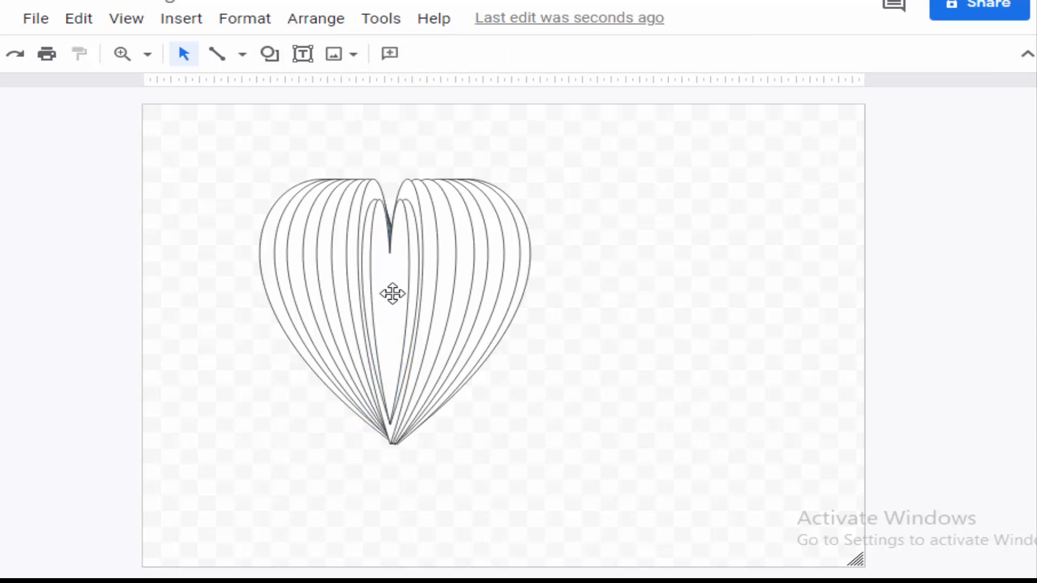
click(392, 293)
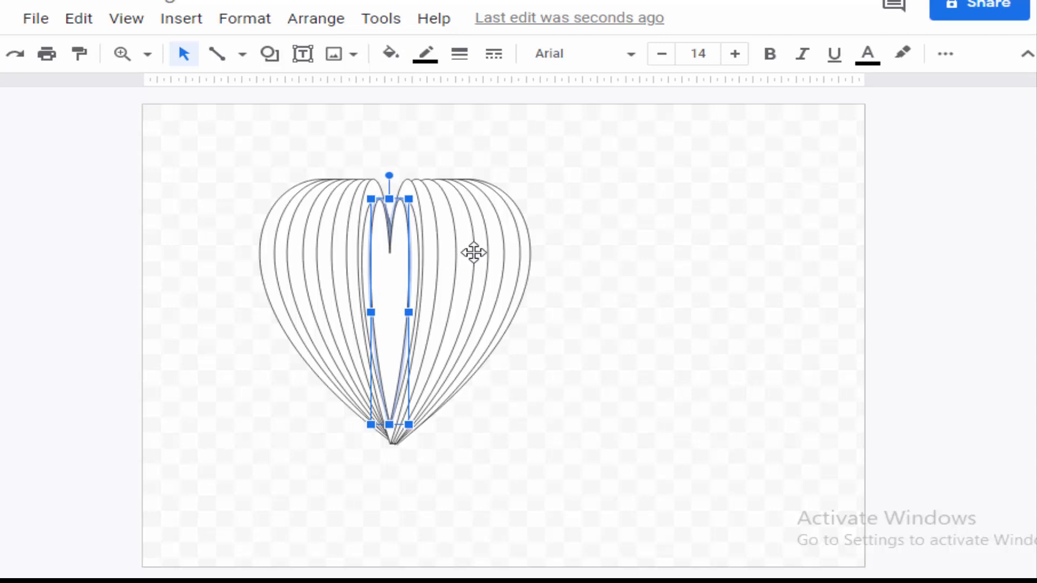
key(Right)
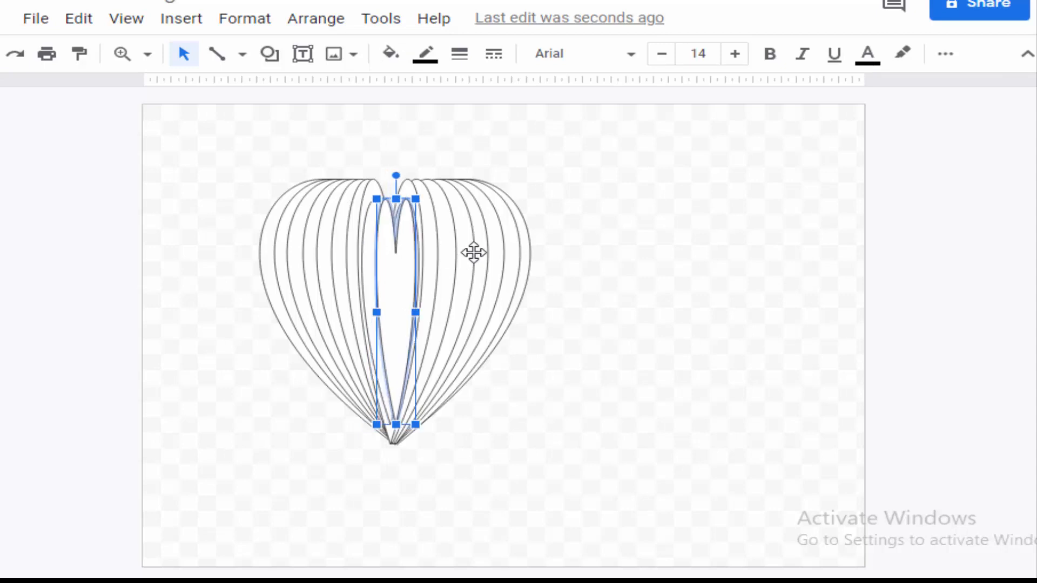
key(Left)
click(649, 243)
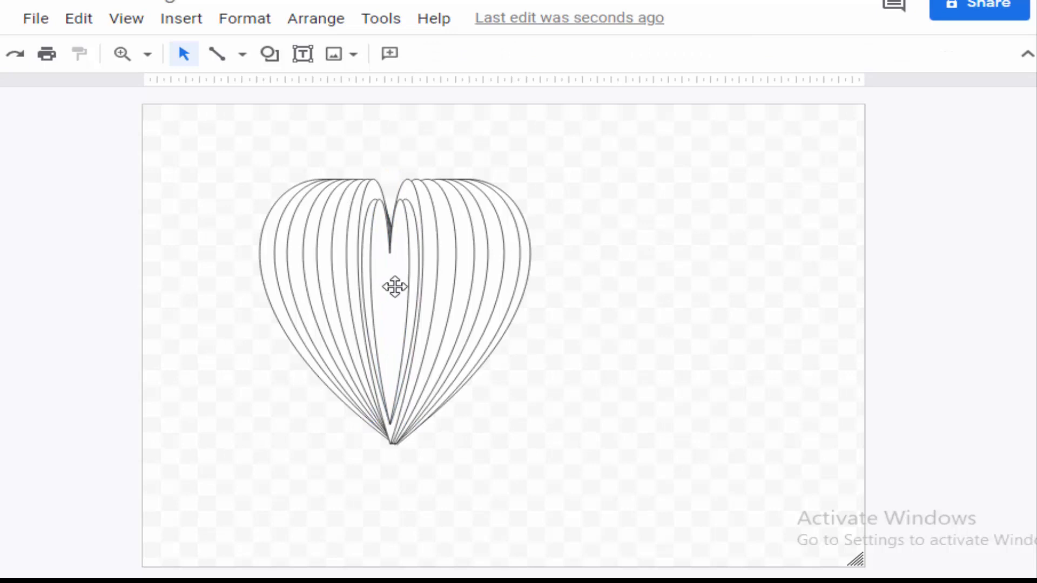
Step: Duplicate the tenth, innermost heart and move the copy over it, horizontally aligned and very slightly lower
click(396, 287)
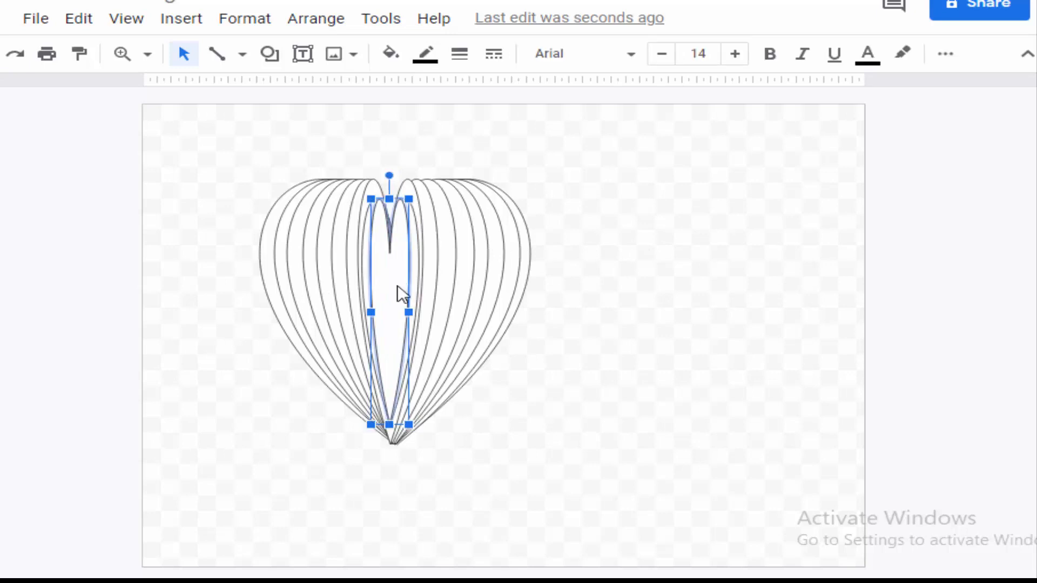
click(663, 276)
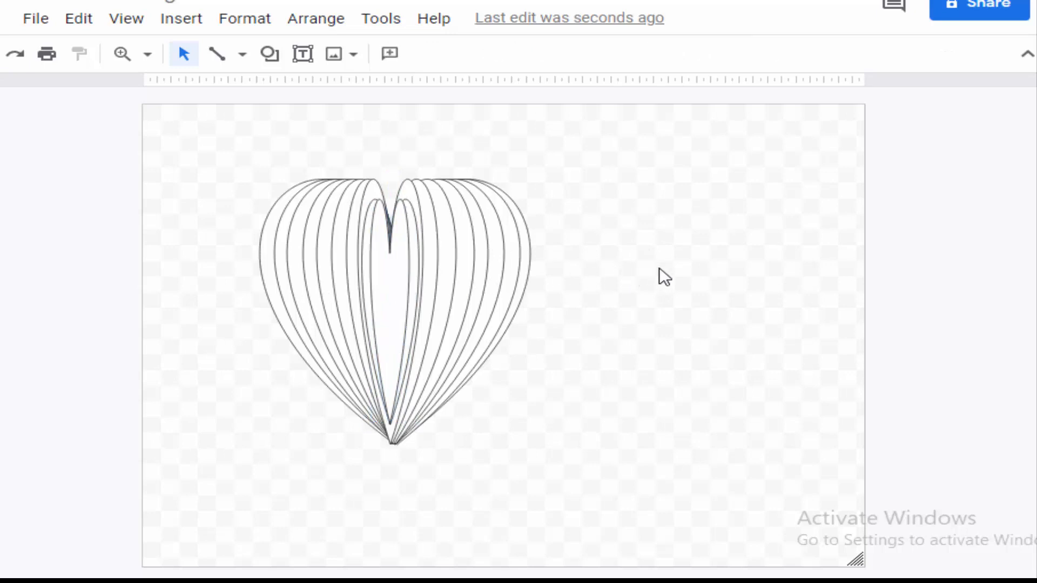
key(ctrl+z)
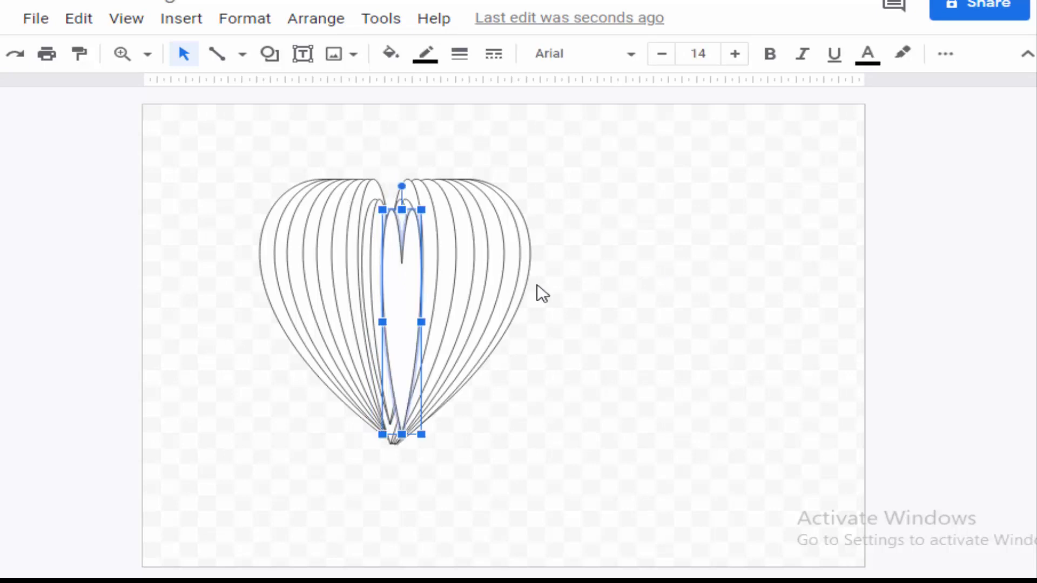
drag(396, 315, 384, 314)
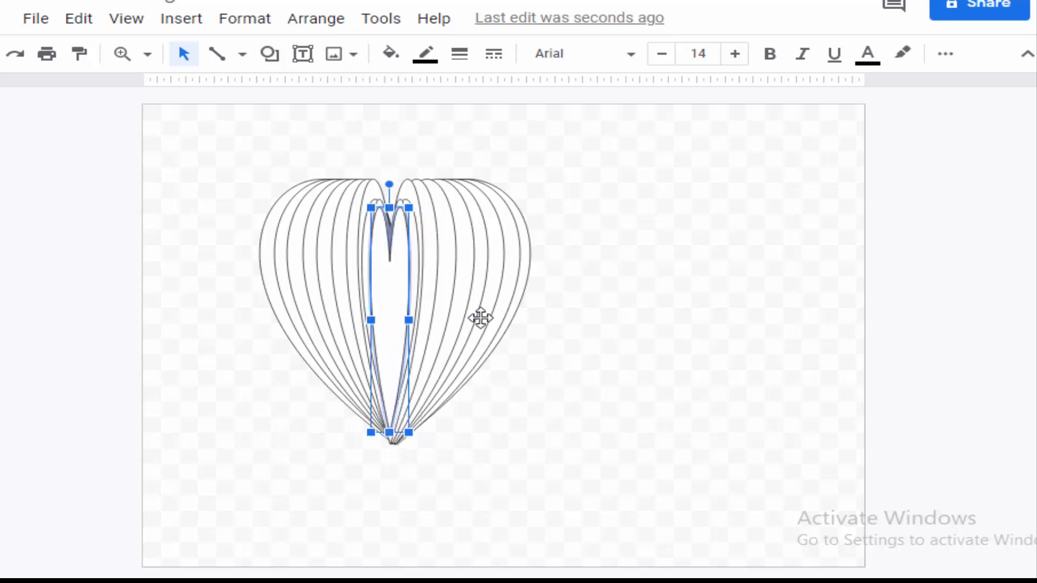
click(621, 320)
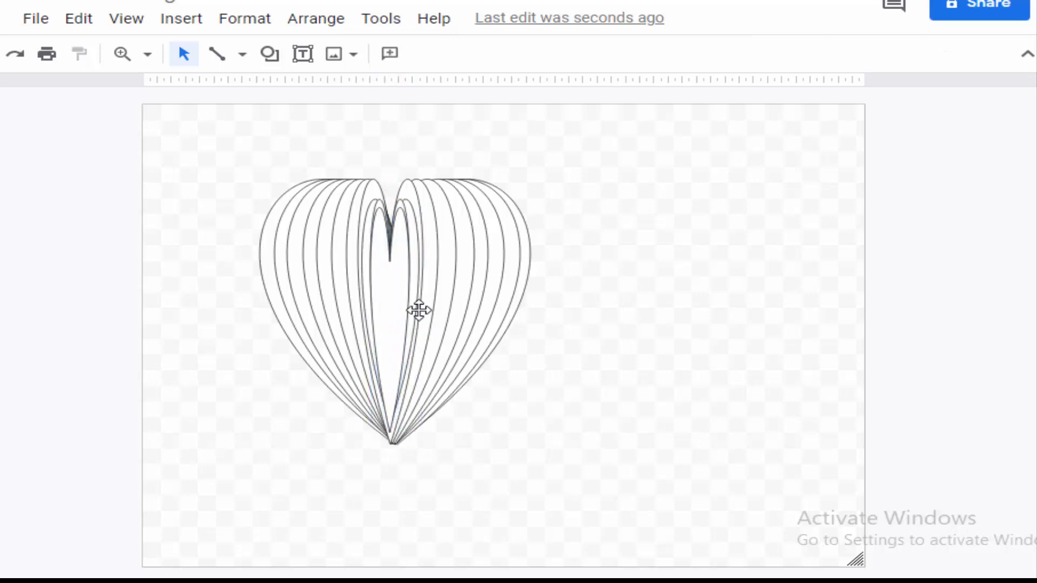
click(393, 303)
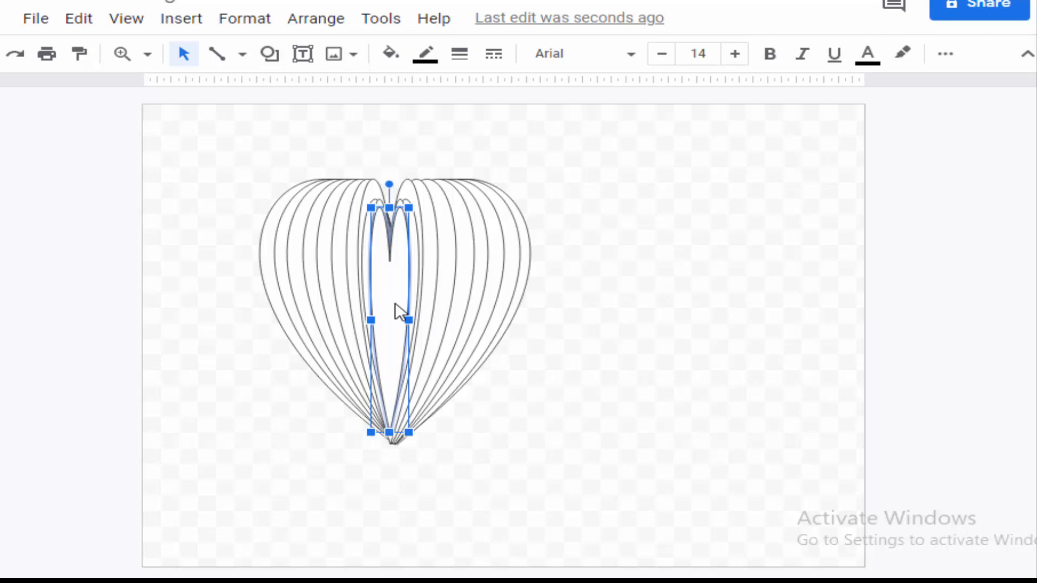
key(Up)
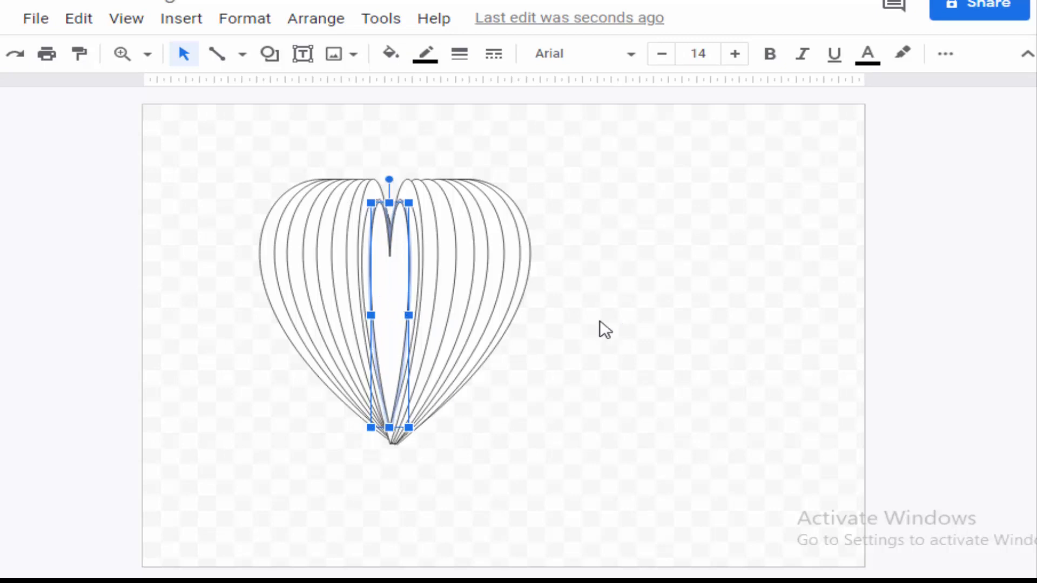
click(629, 331)
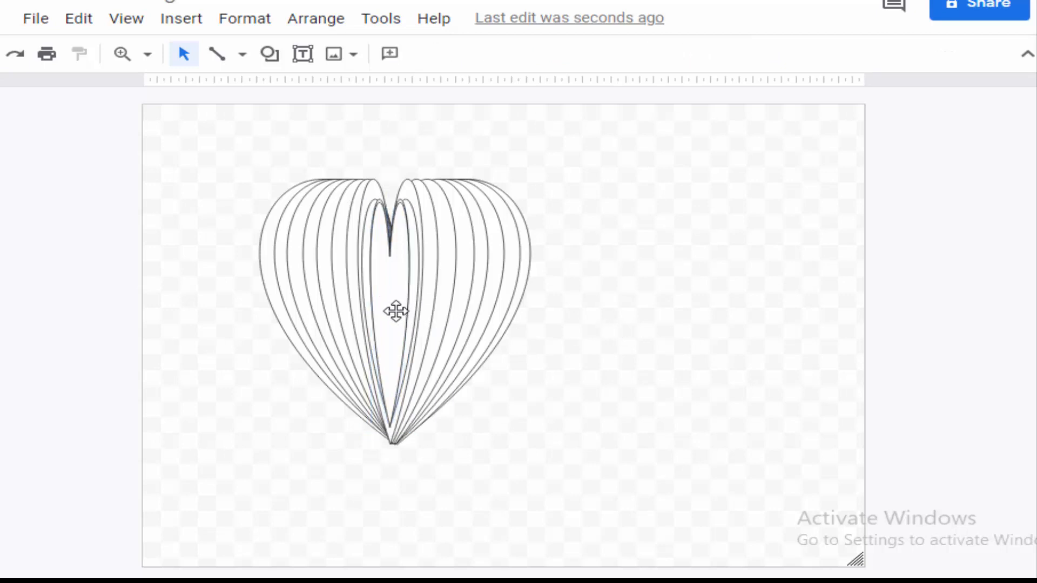
Step: Nudge the innermost heart copy slightly upward while keeping it horizontally aligned over the tenth heart
click(398, 312)
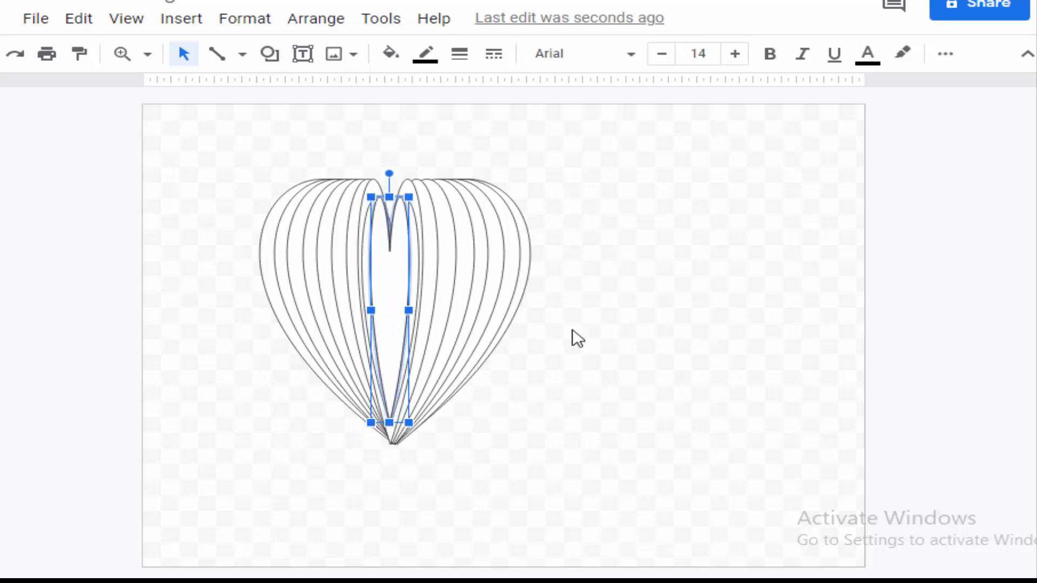
click(630, 339)
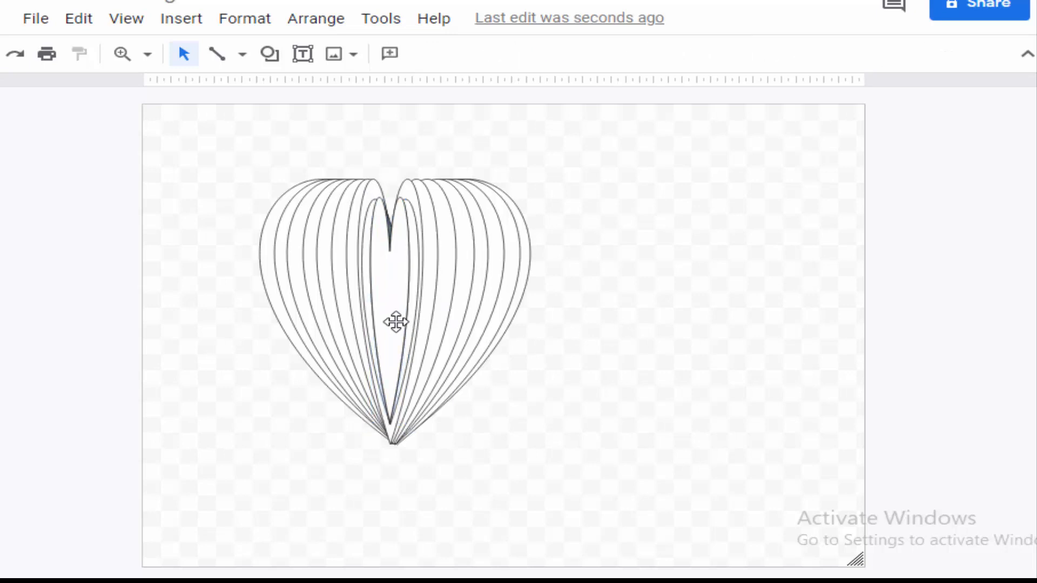
click(396, 322)
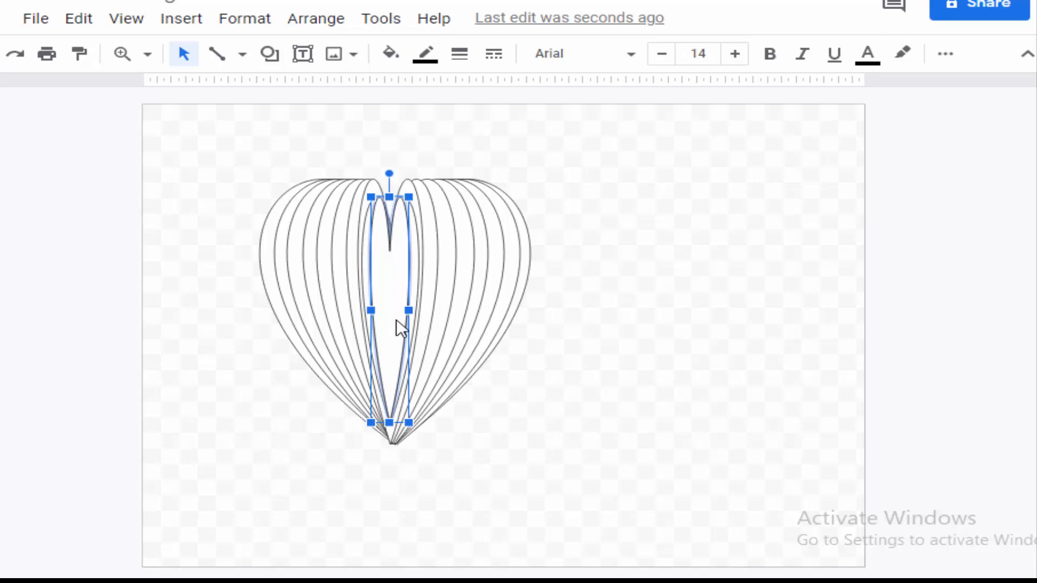
click(595, 317)
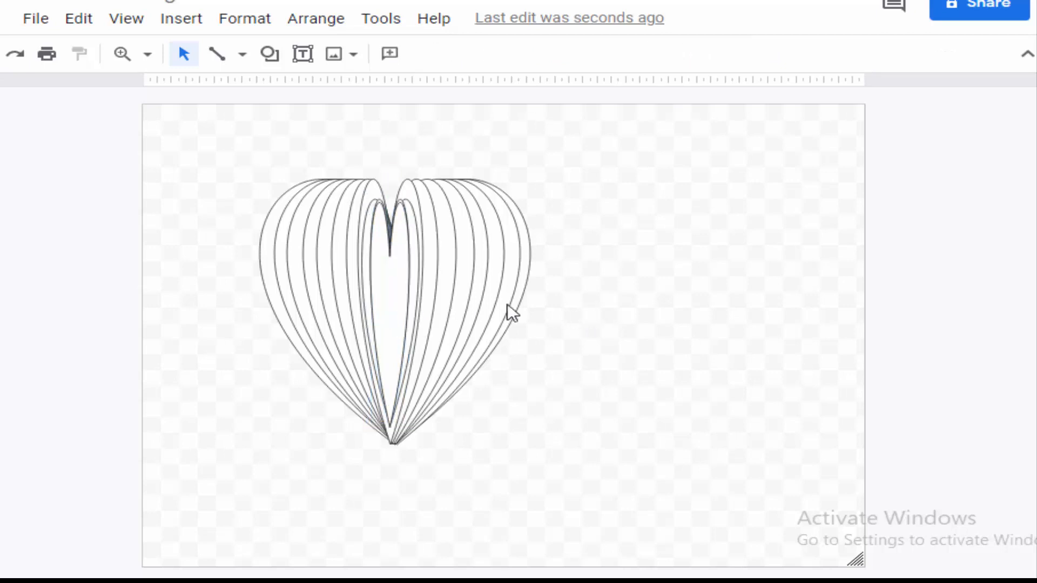
click(388, 302)
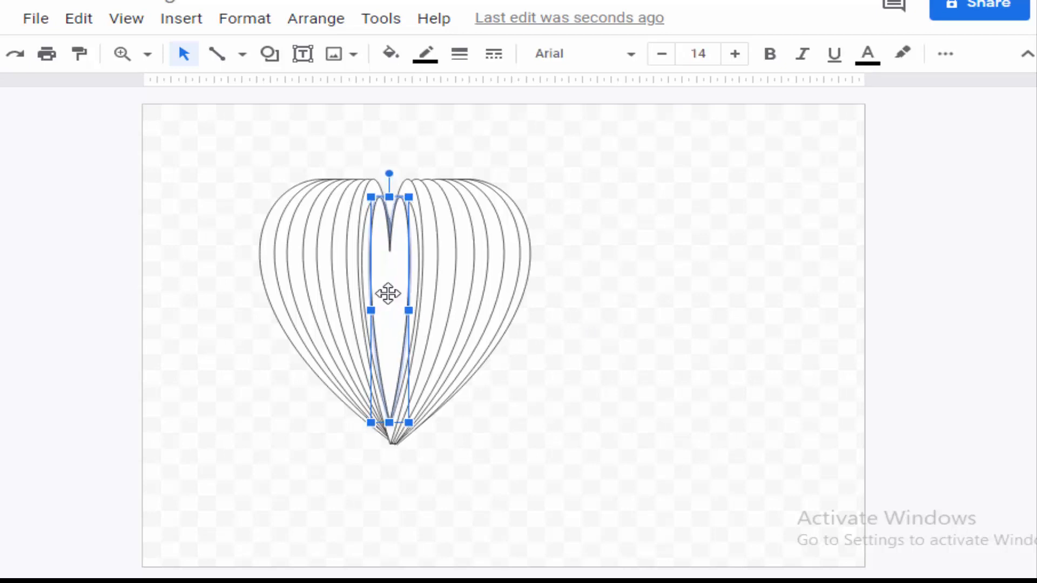
click(567, 312)
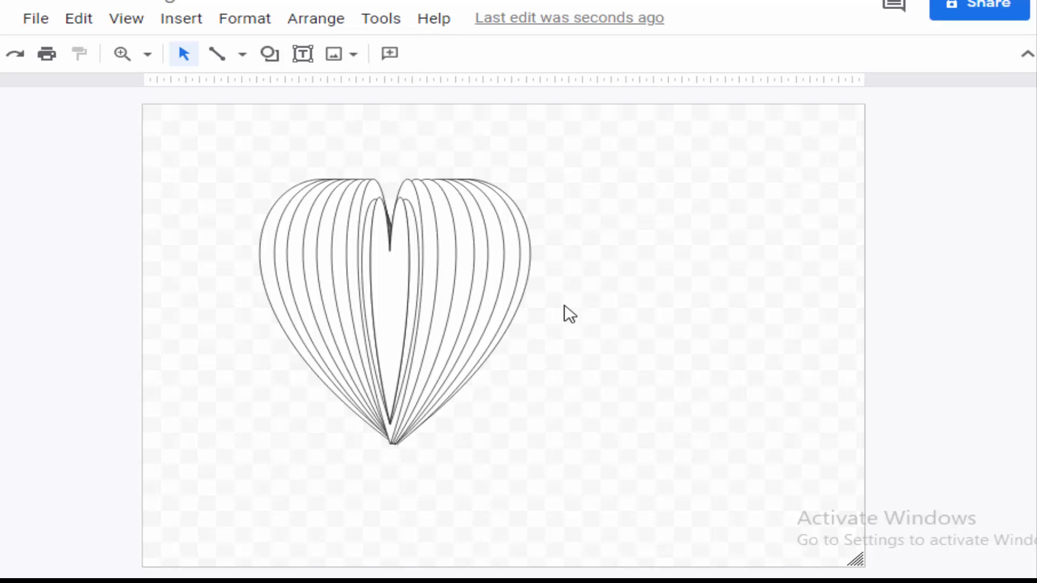
Step: Narrow the eleventh, innermost heart from both sides to a slim sliver centred inside the tenth heart at the same height
click(400, 310)
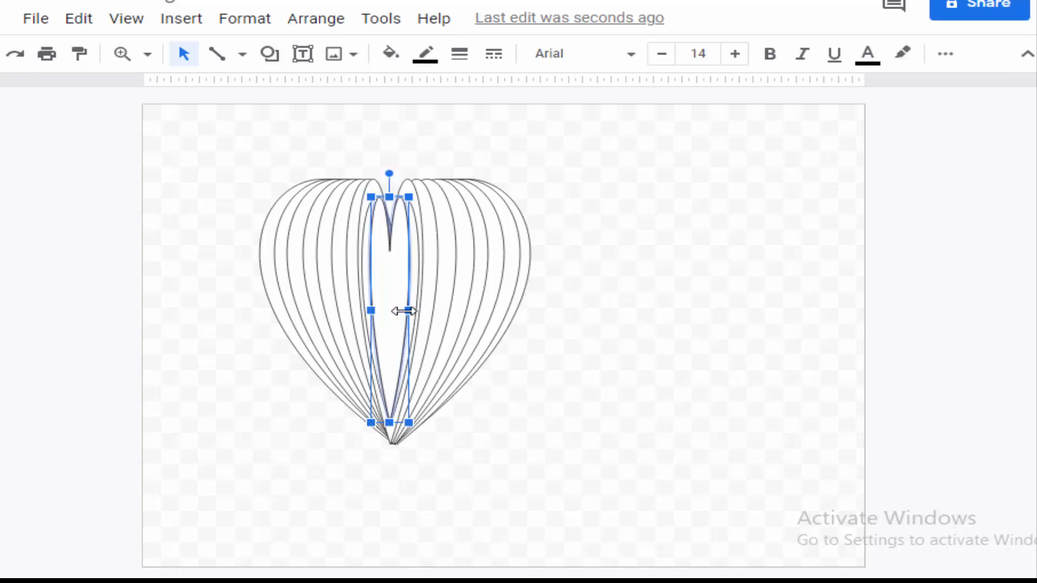
drag(404, 311, 398, 310)
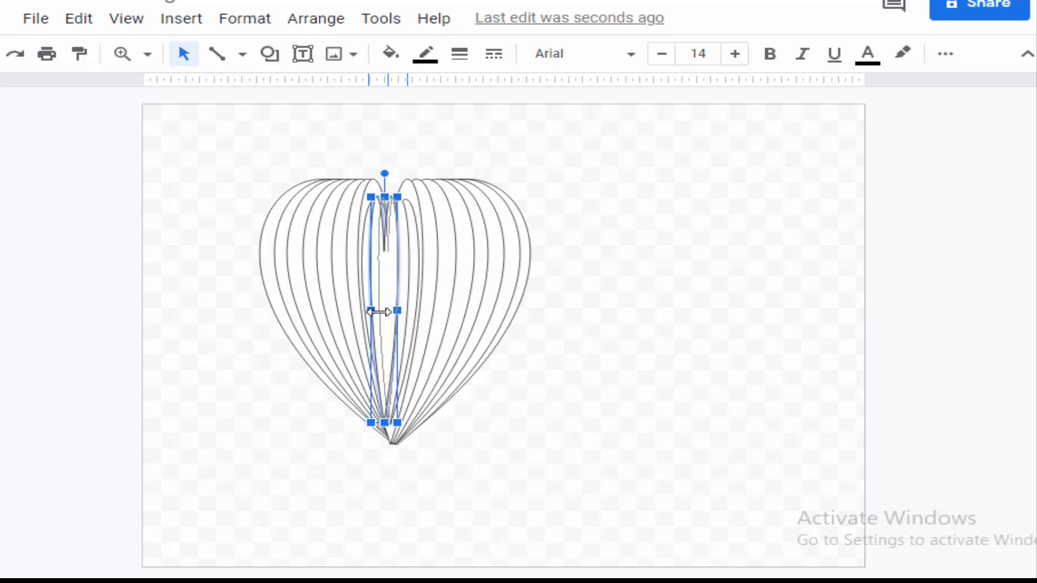
drag(379, 311, 385, 313)
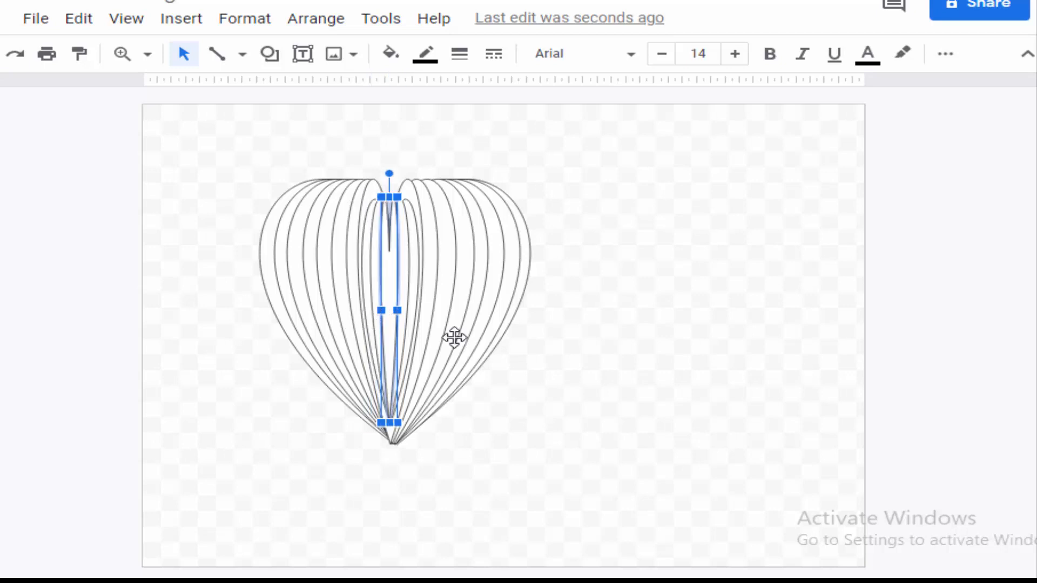
click(627, 317)
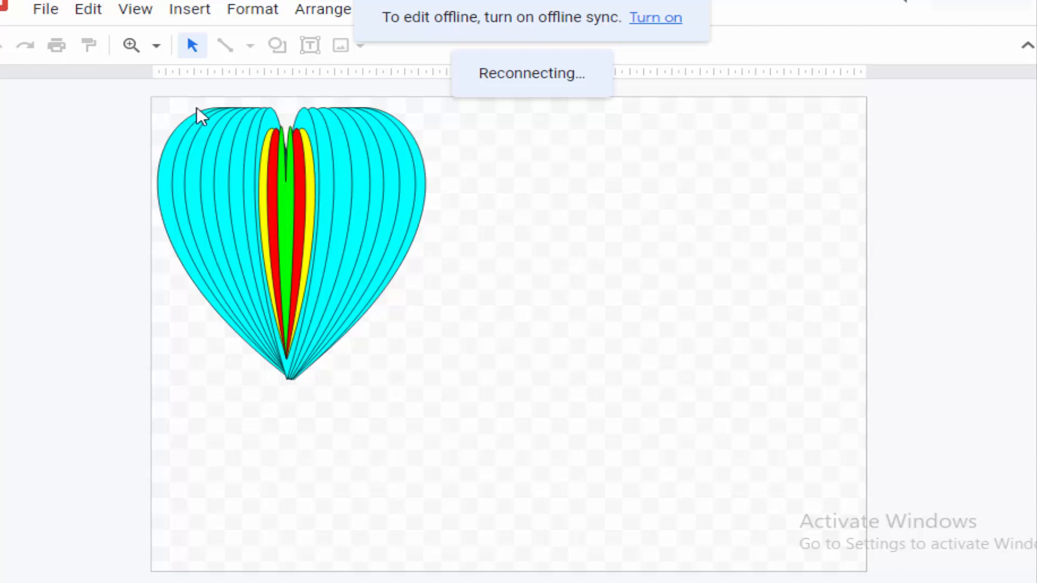
drag(165, 95, 464, 385)
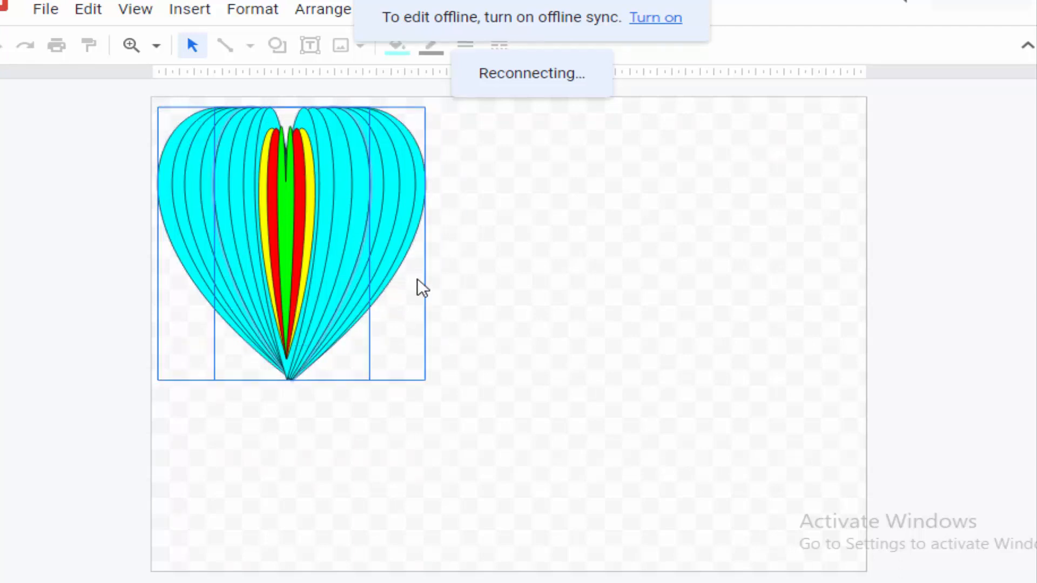
click(593, 229)
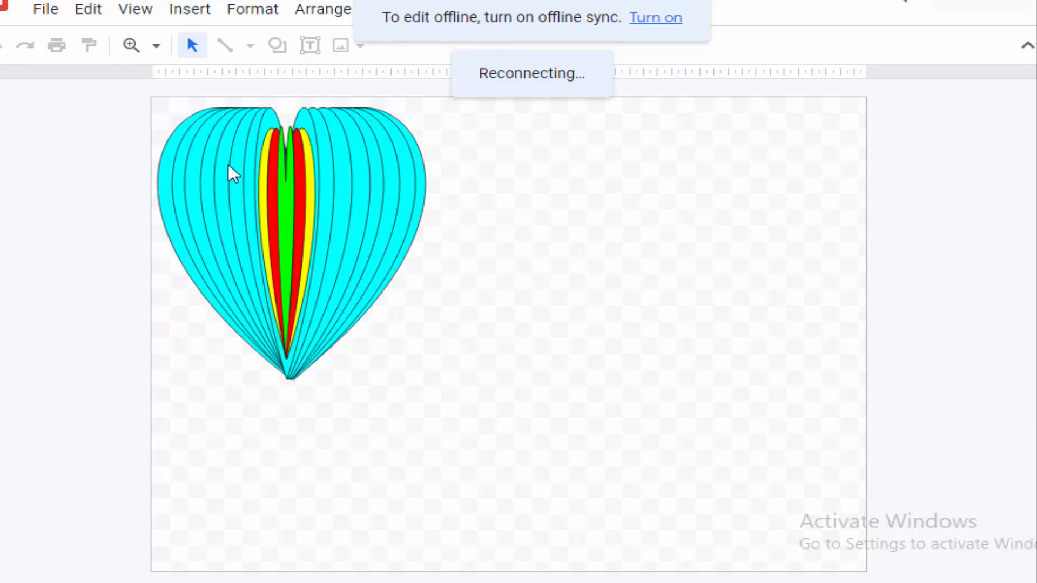
drag(144, 107, 468, 384)
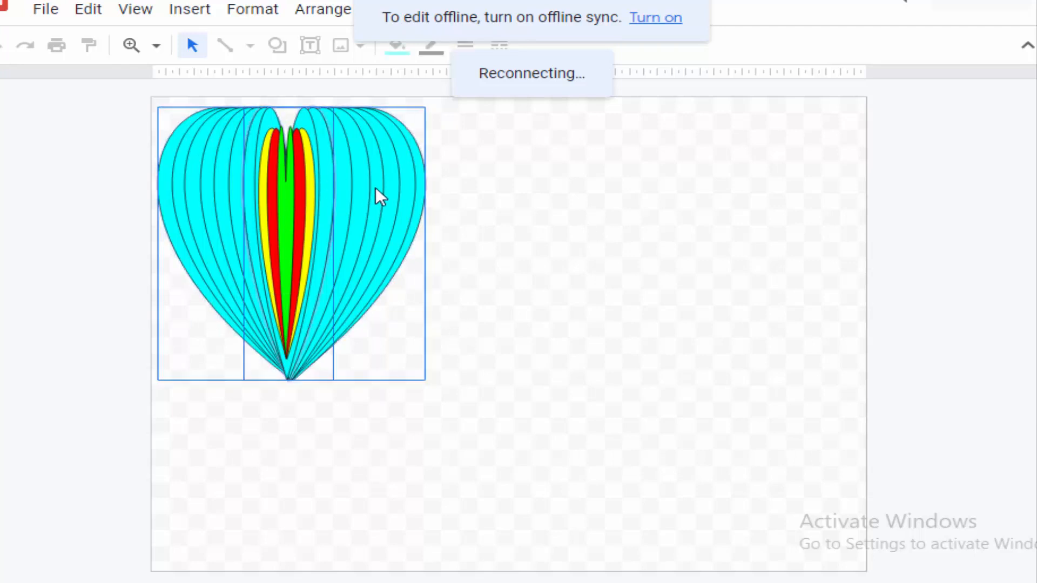
click(582, 248)
drag(144, 80, 527, 375)
click(756, 287)
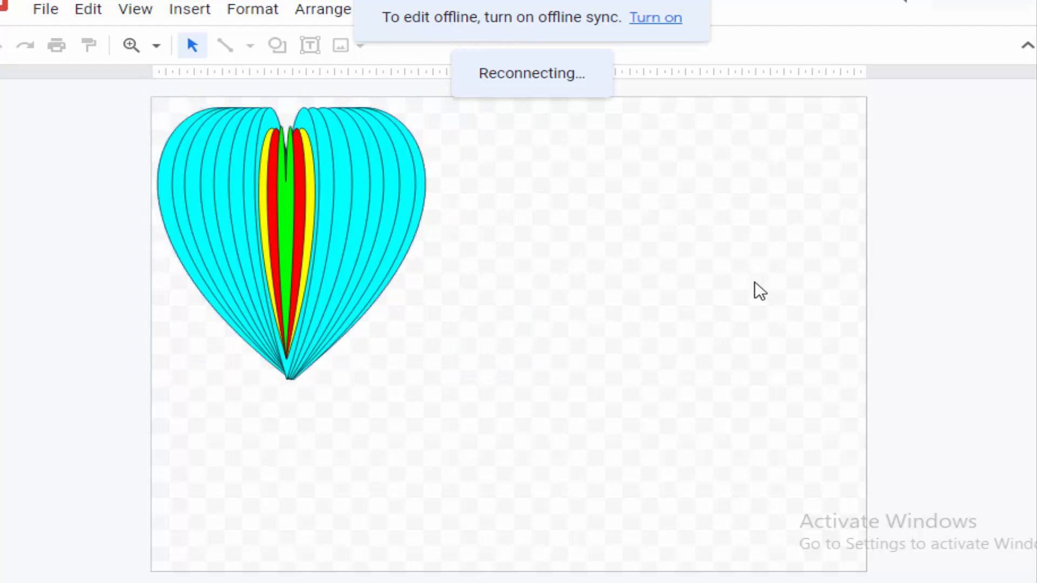